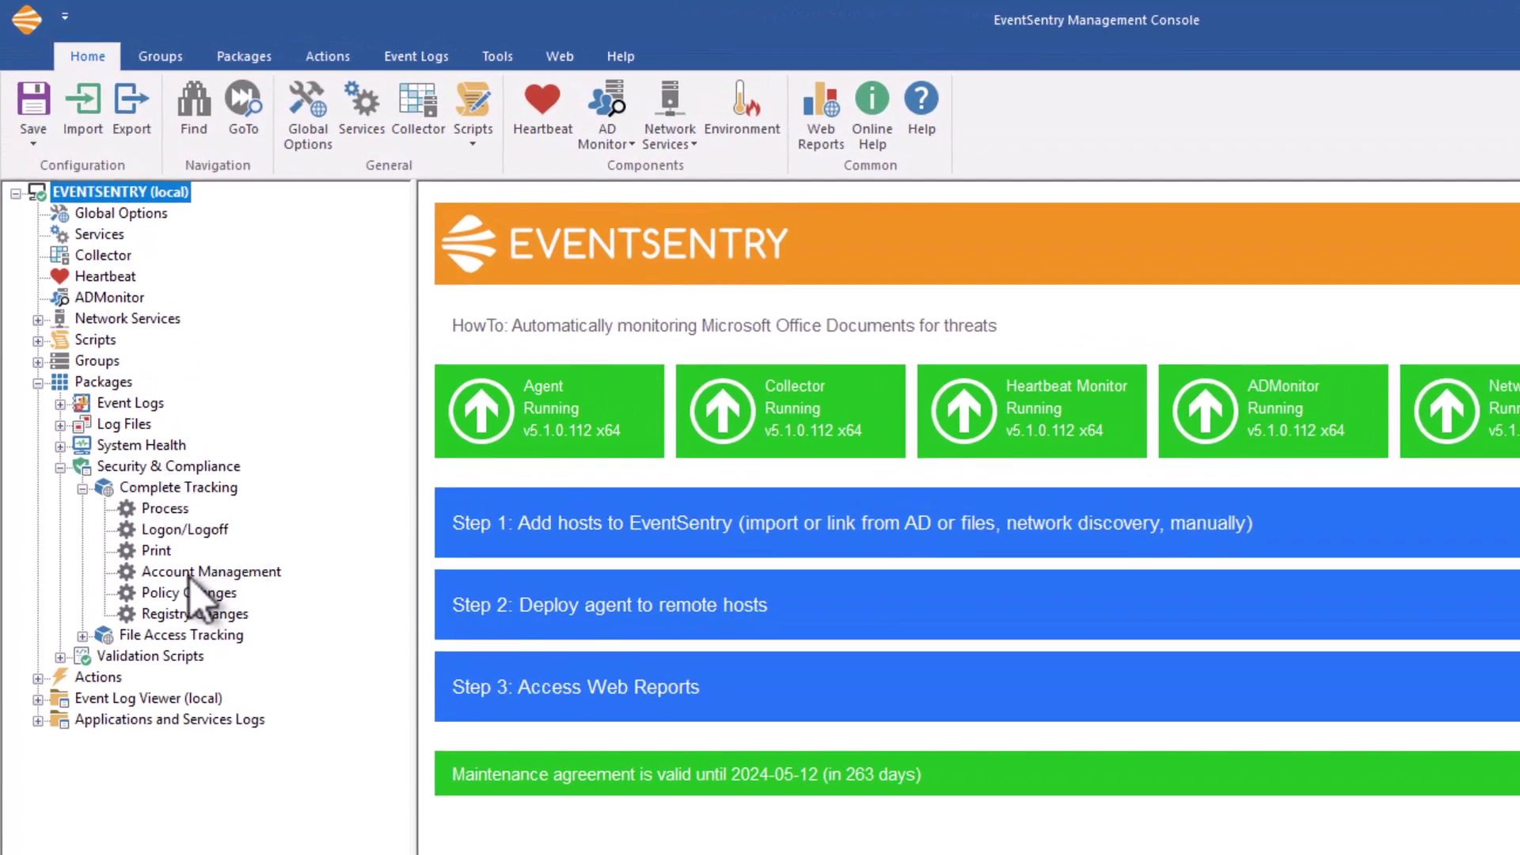
- Show the Account Management tracking settings under the Complete Tracking package
click(189, 573)
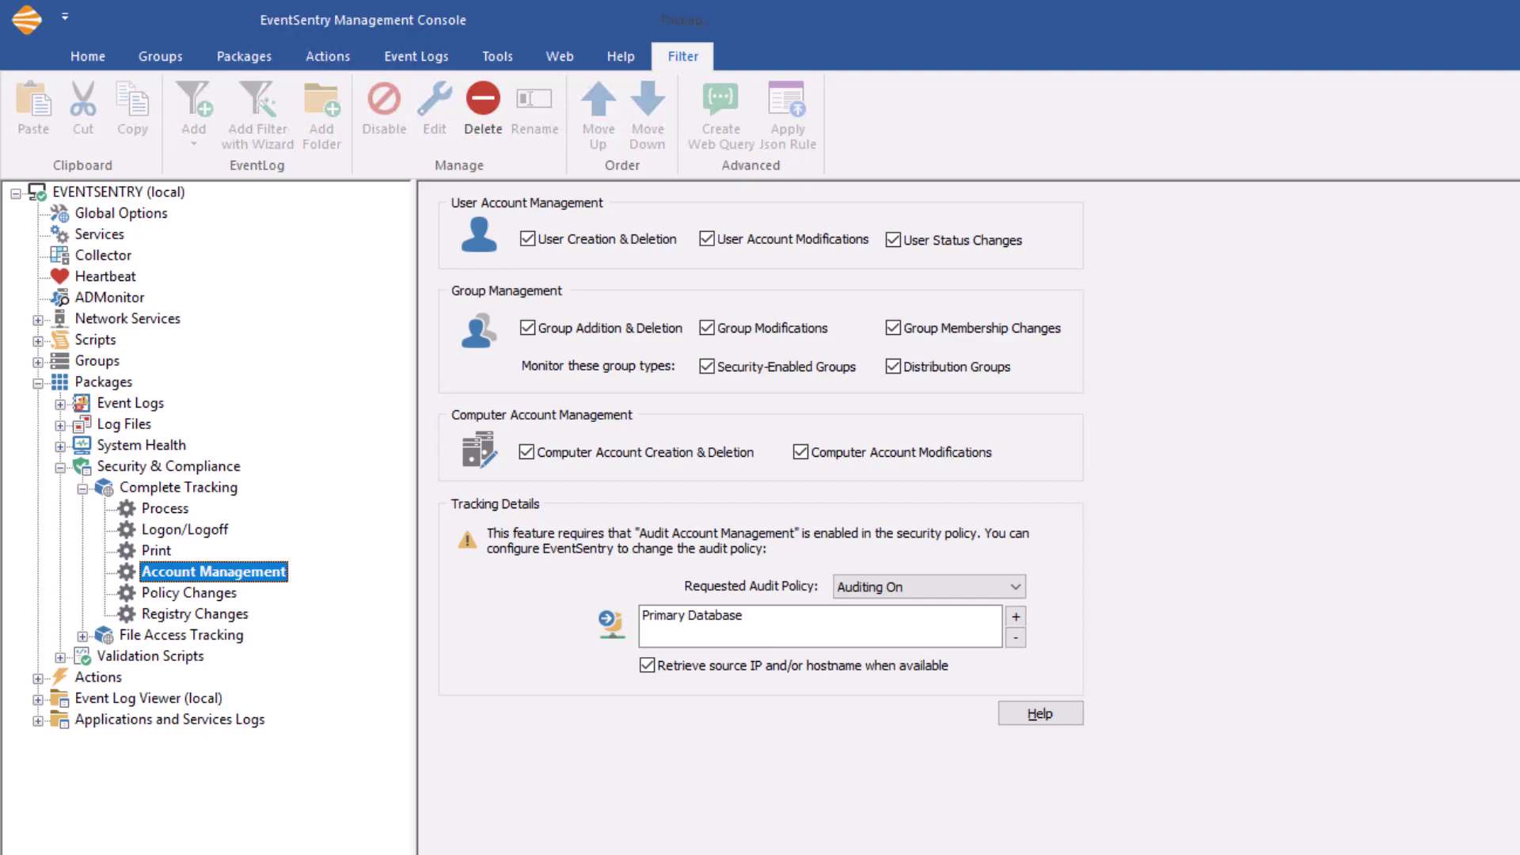
- Bring the Web Reports dashboard to the front and list its report features
click(196, 843)
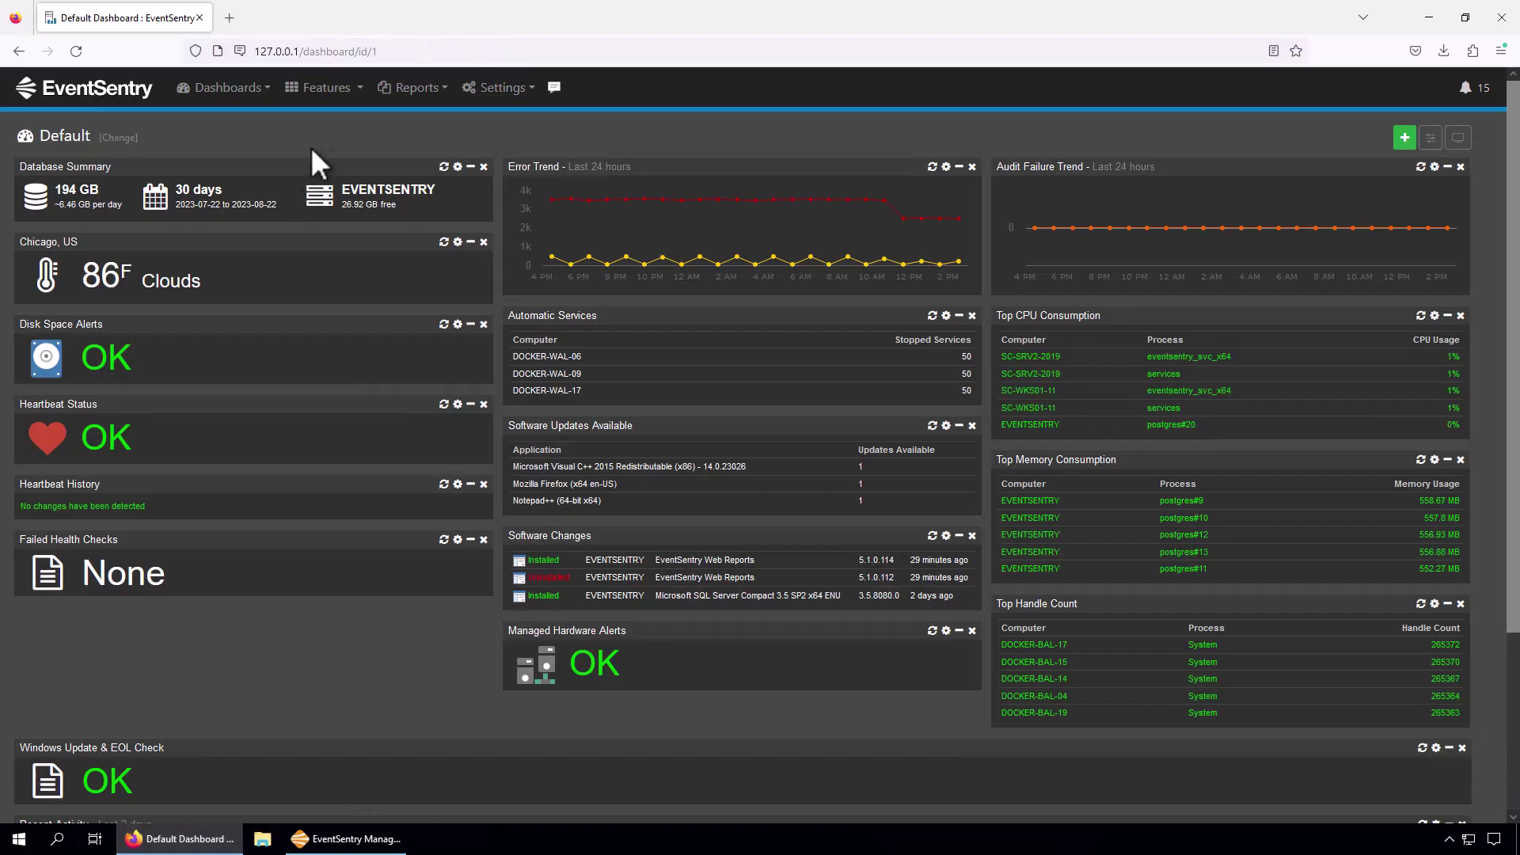
click(324, 94)
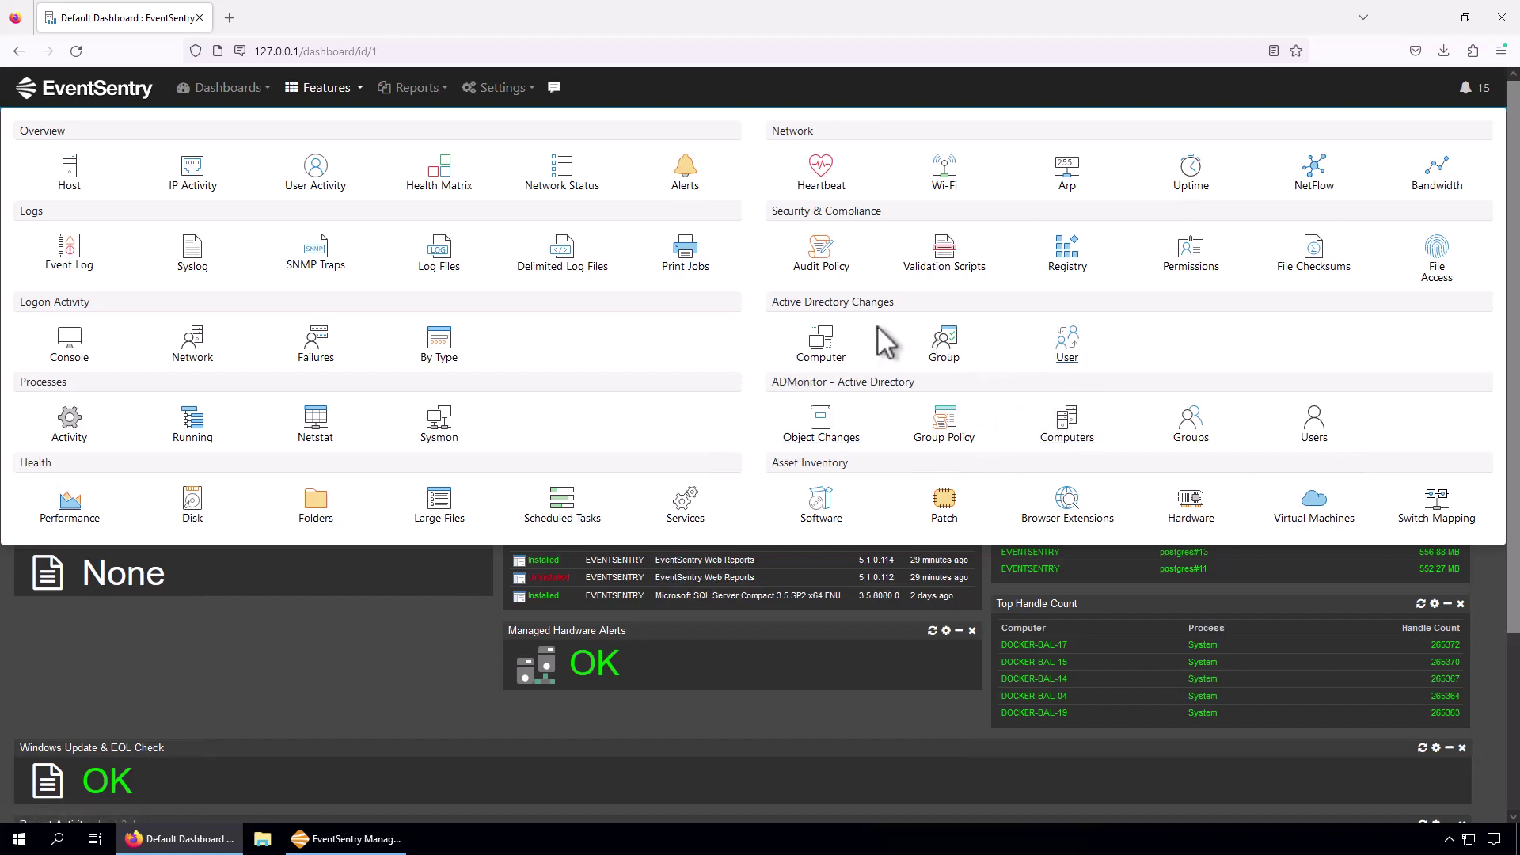
- Run the User Account Changes report for the last 3 days, returning 9 matches
click(1066, 337)
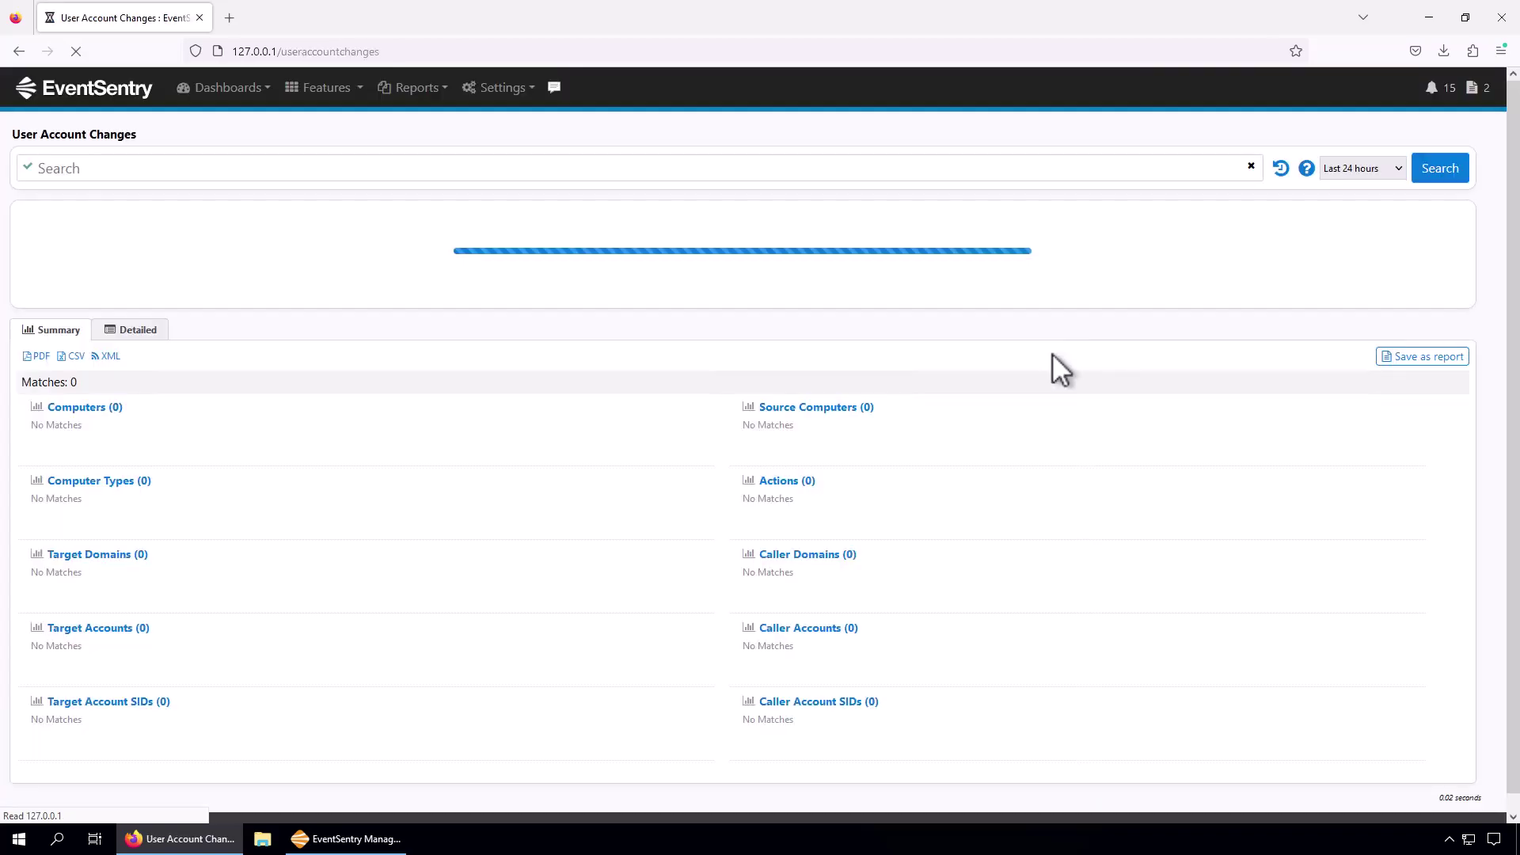
click(1355, 169)
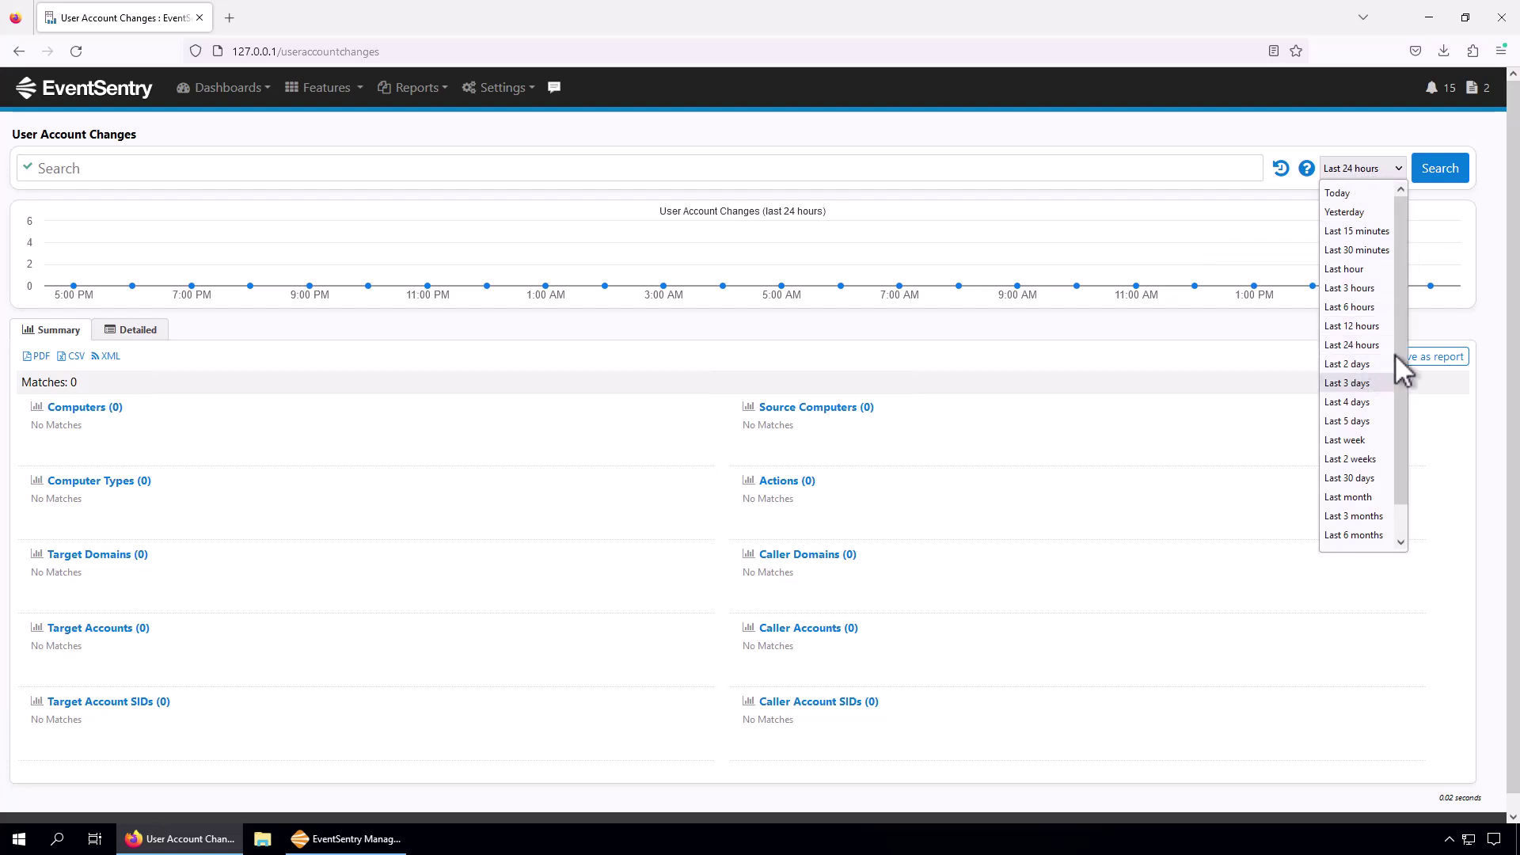
click(1355, 382)
click(1431, 172)
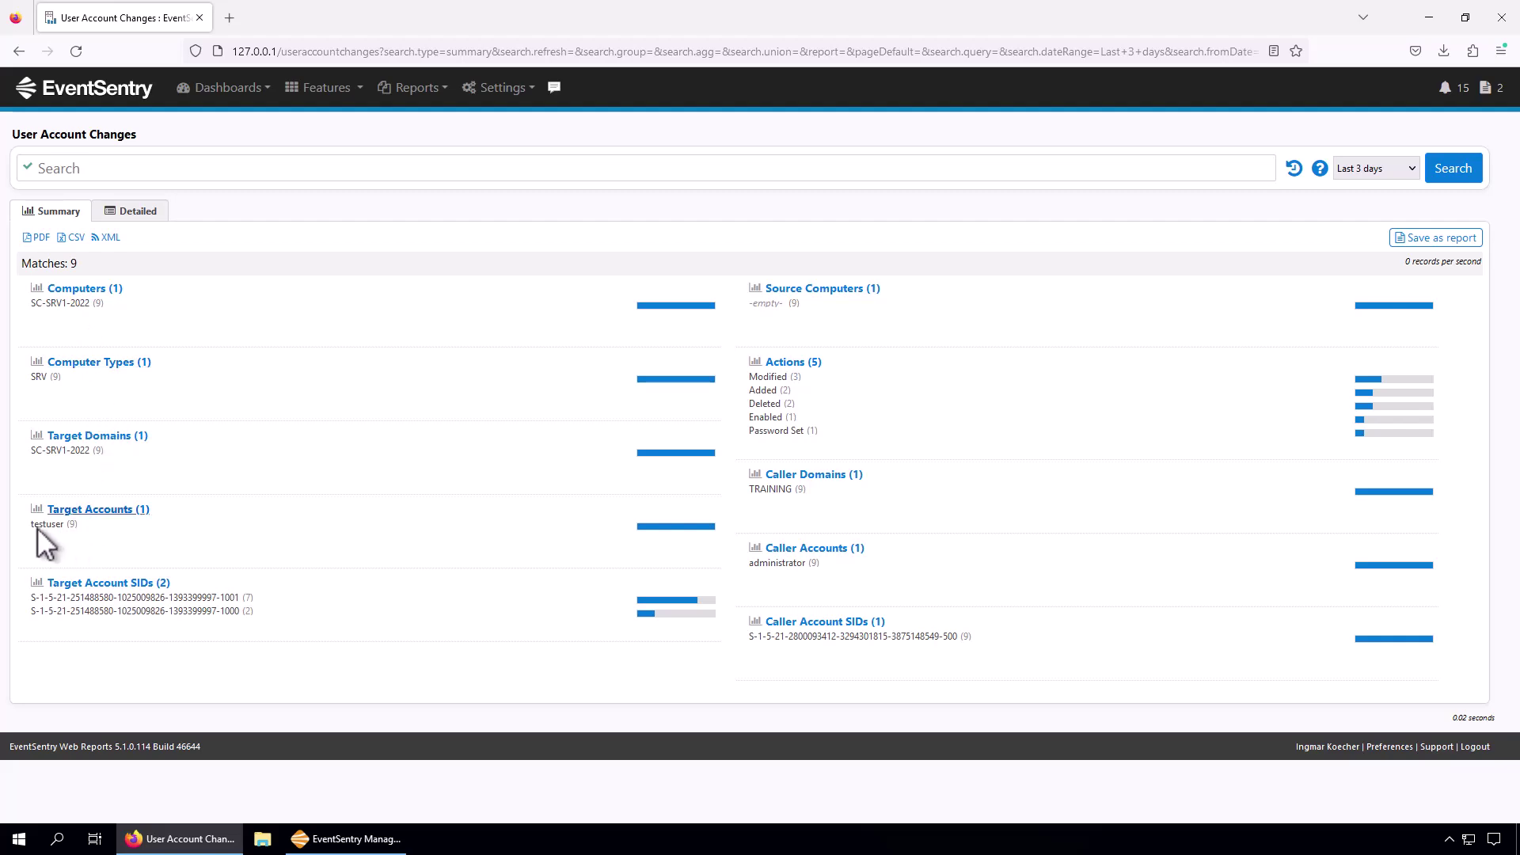
mouse_move(44, 529)
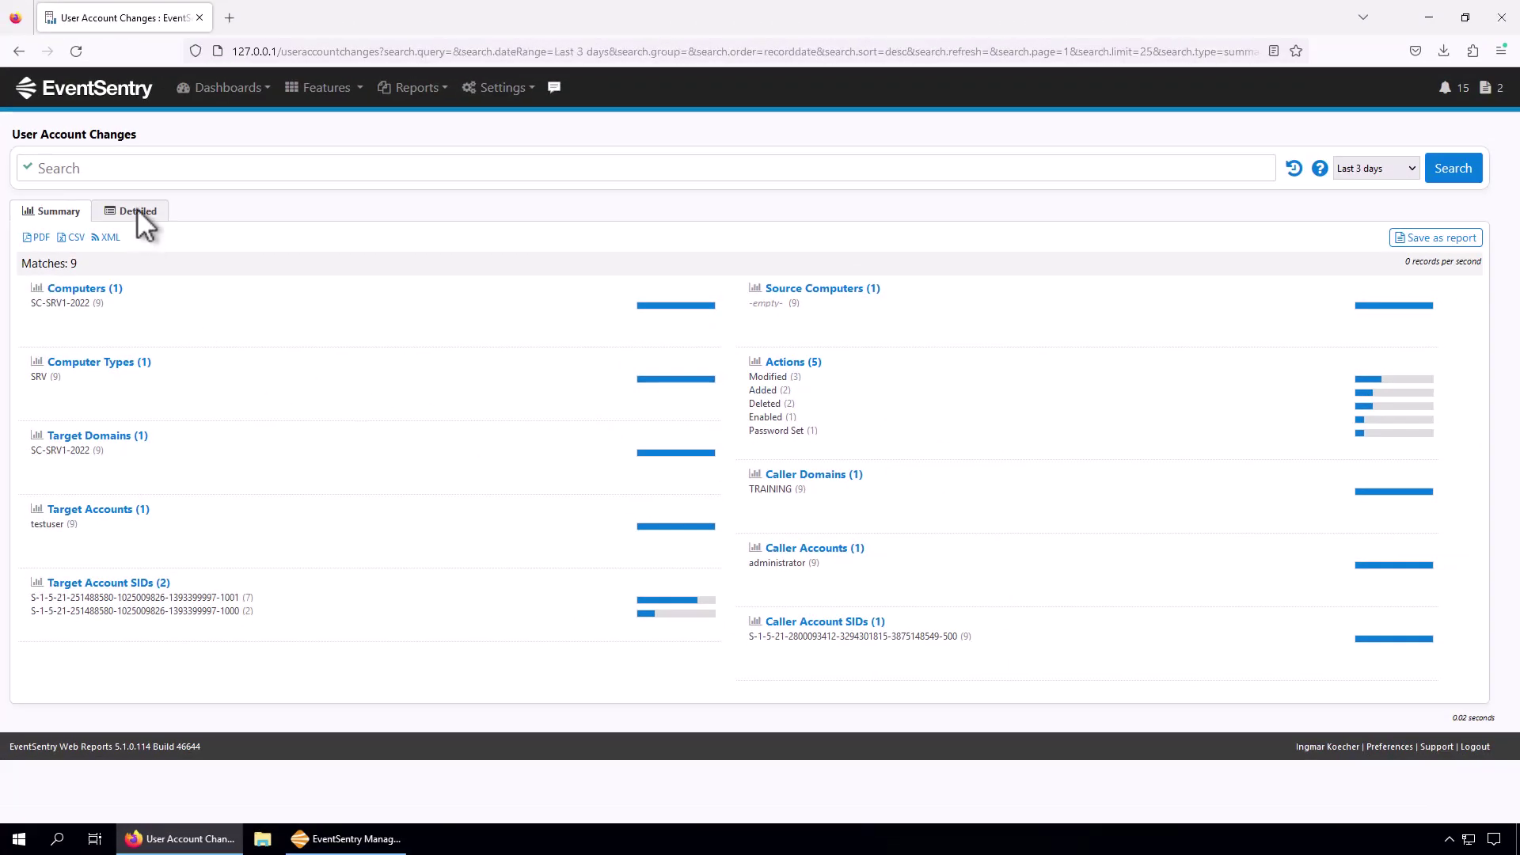
- Switch the User Account Changes report to its Detailed view of the 9 events
click(136, 209)
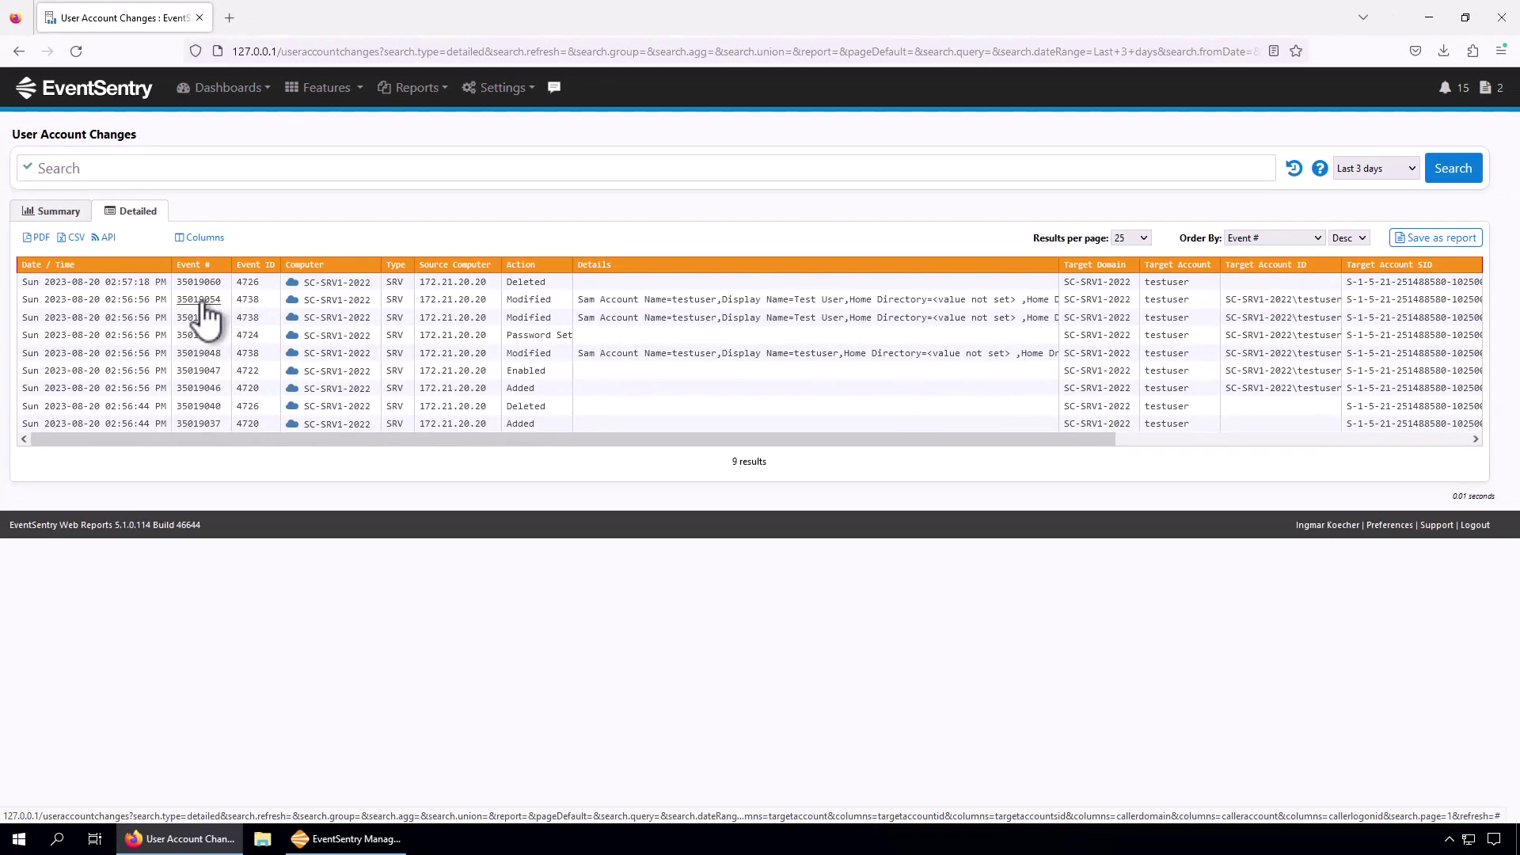
click(200, 302)
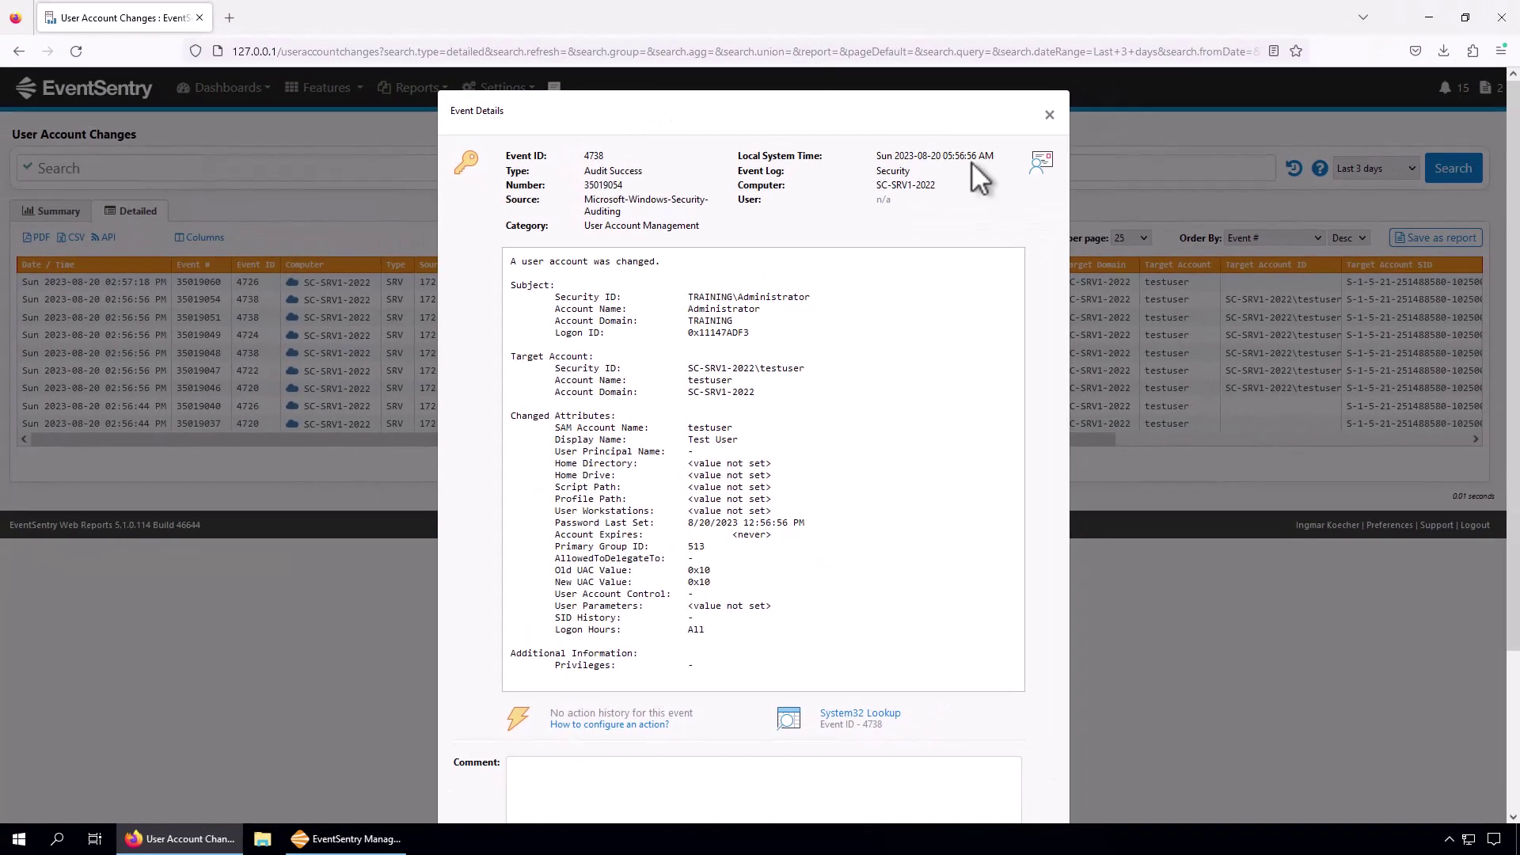
click(1048, 115)
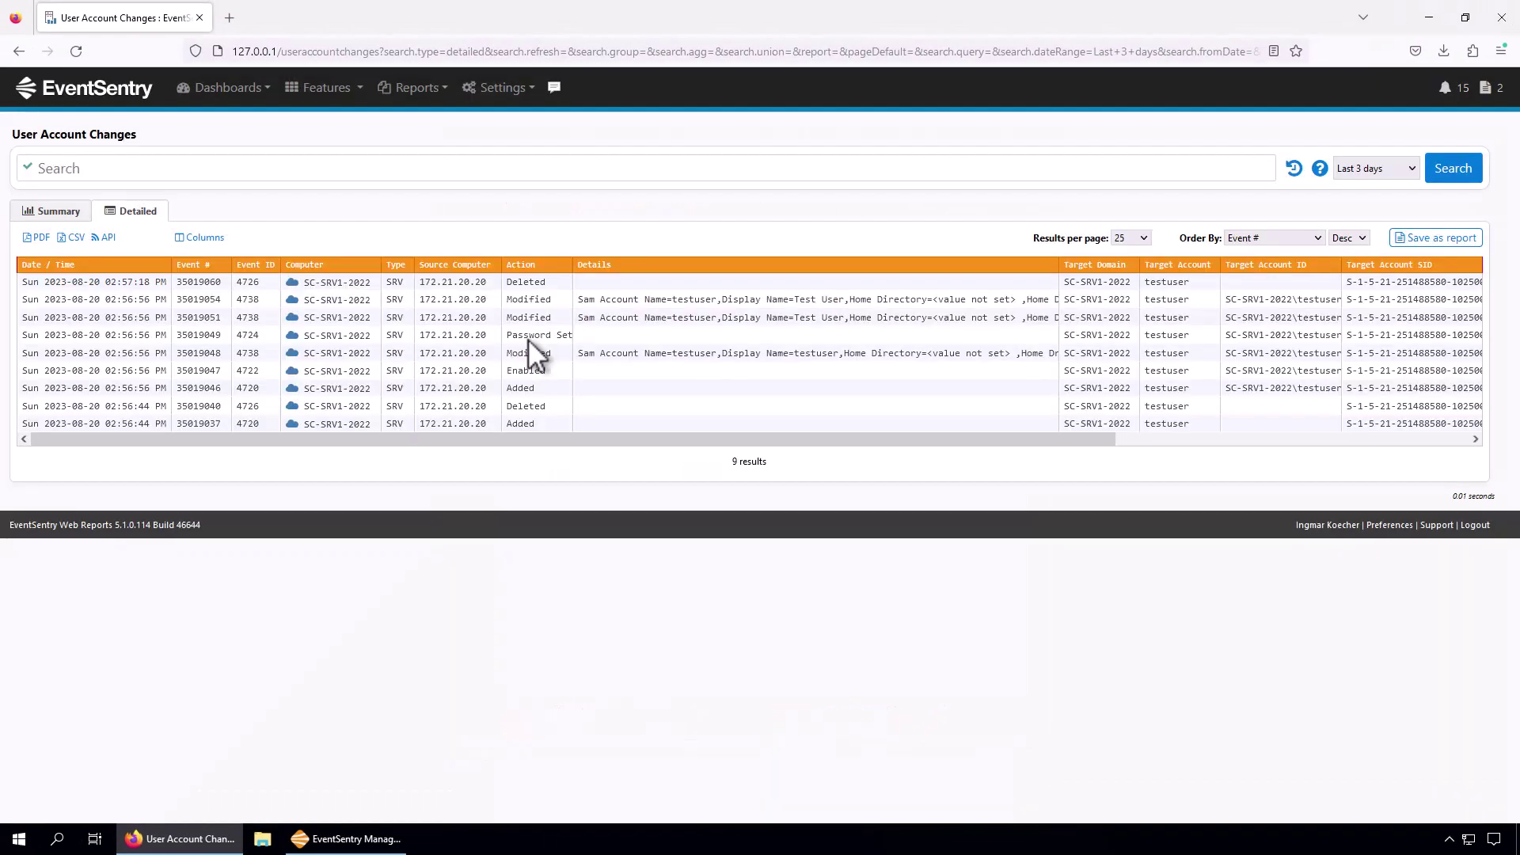
click(598, 334)
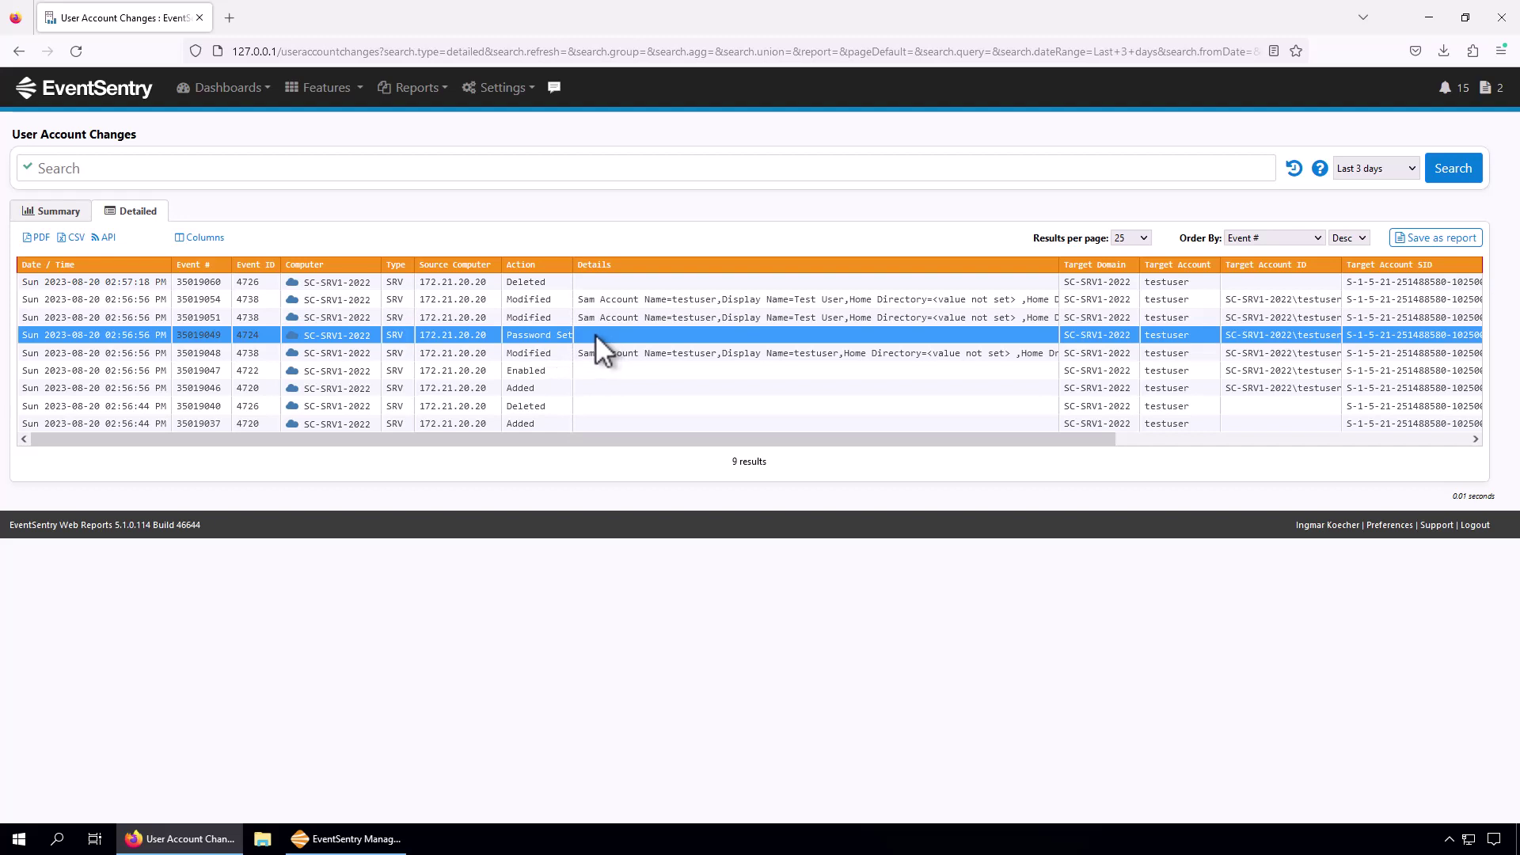
click(595, 334)
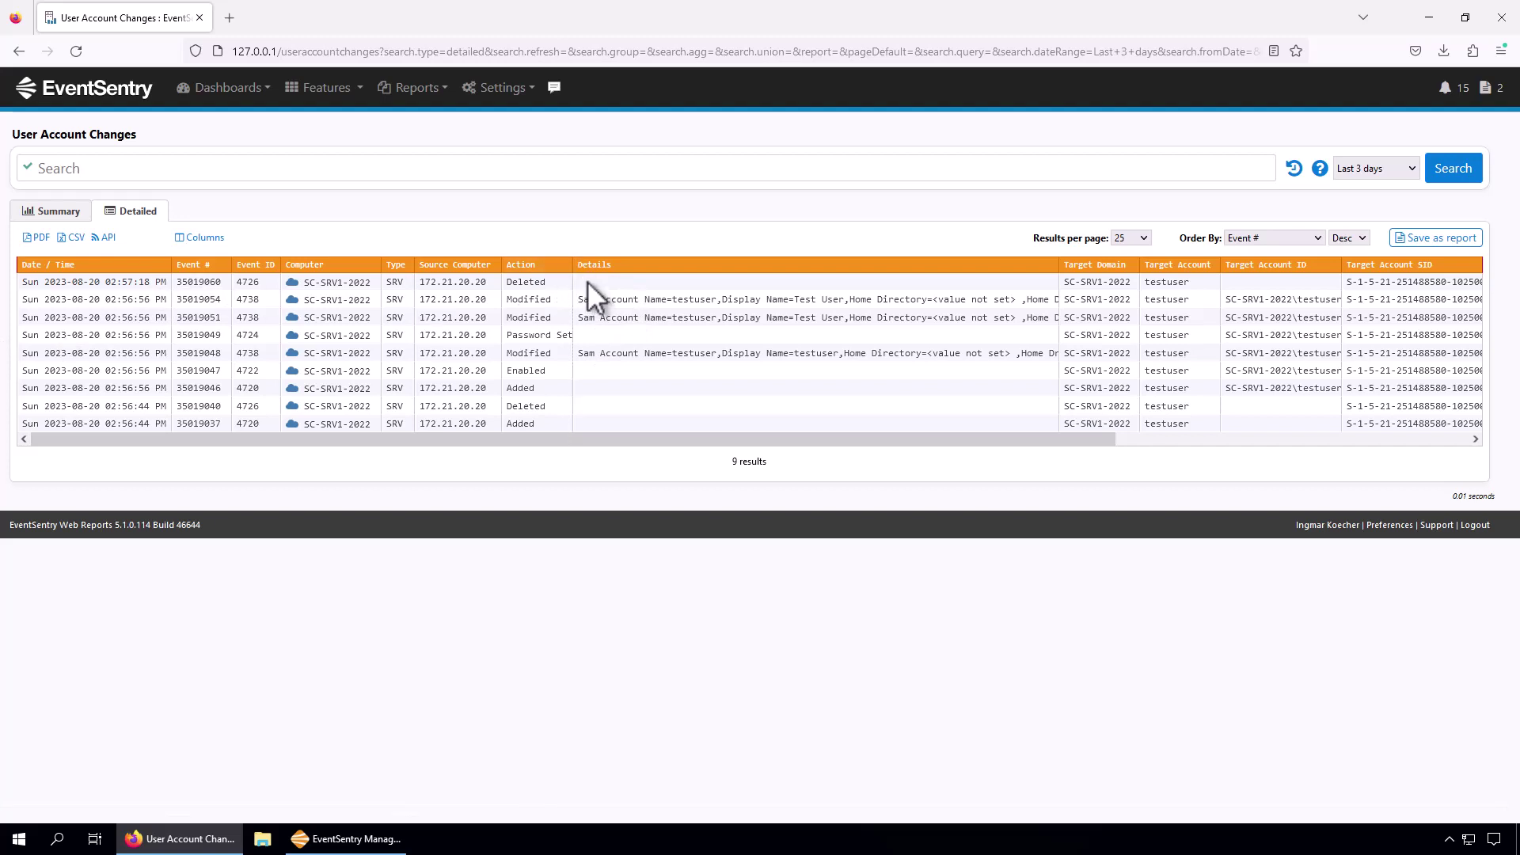
drag(573, 282, 621, 284)
drag(990, 435, 1412, 436)
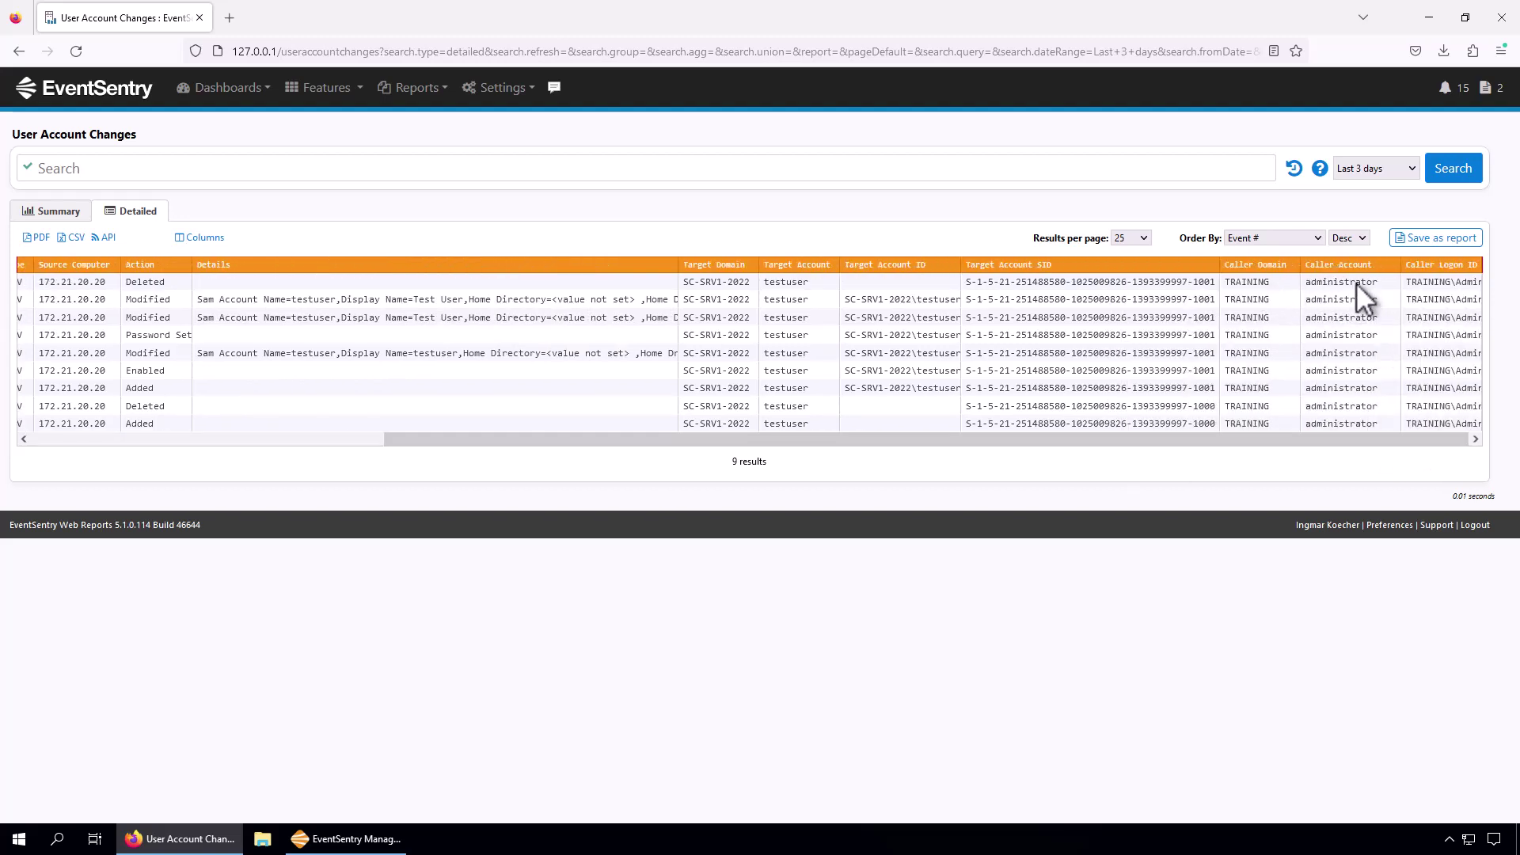
drag(1453, 440, 910, 126)
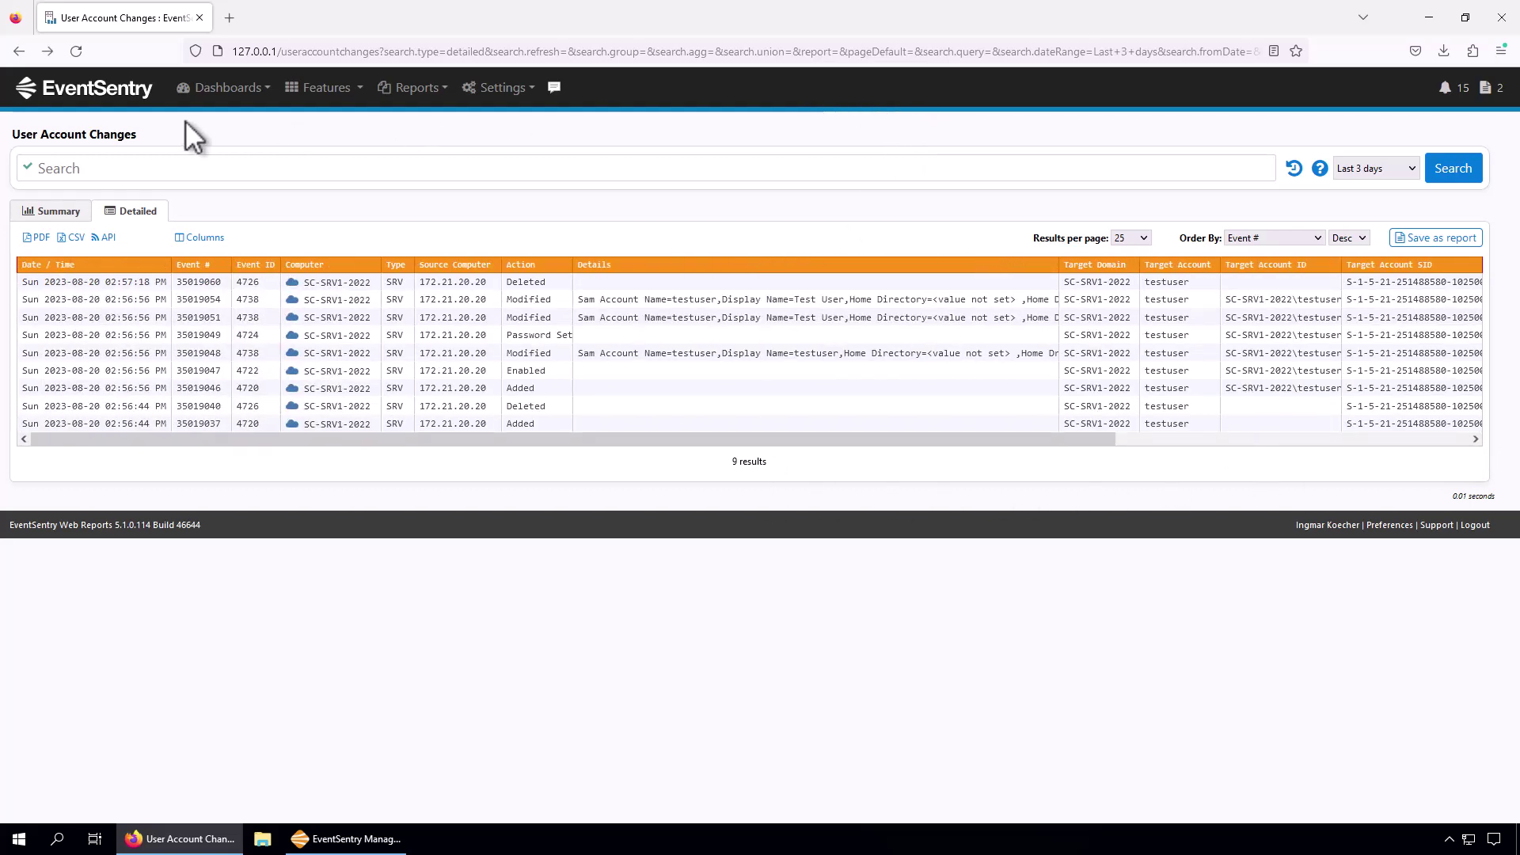
- Open the Active Directory Changes Group report and review its 4 Smooth Operators matches
click(323, 87)
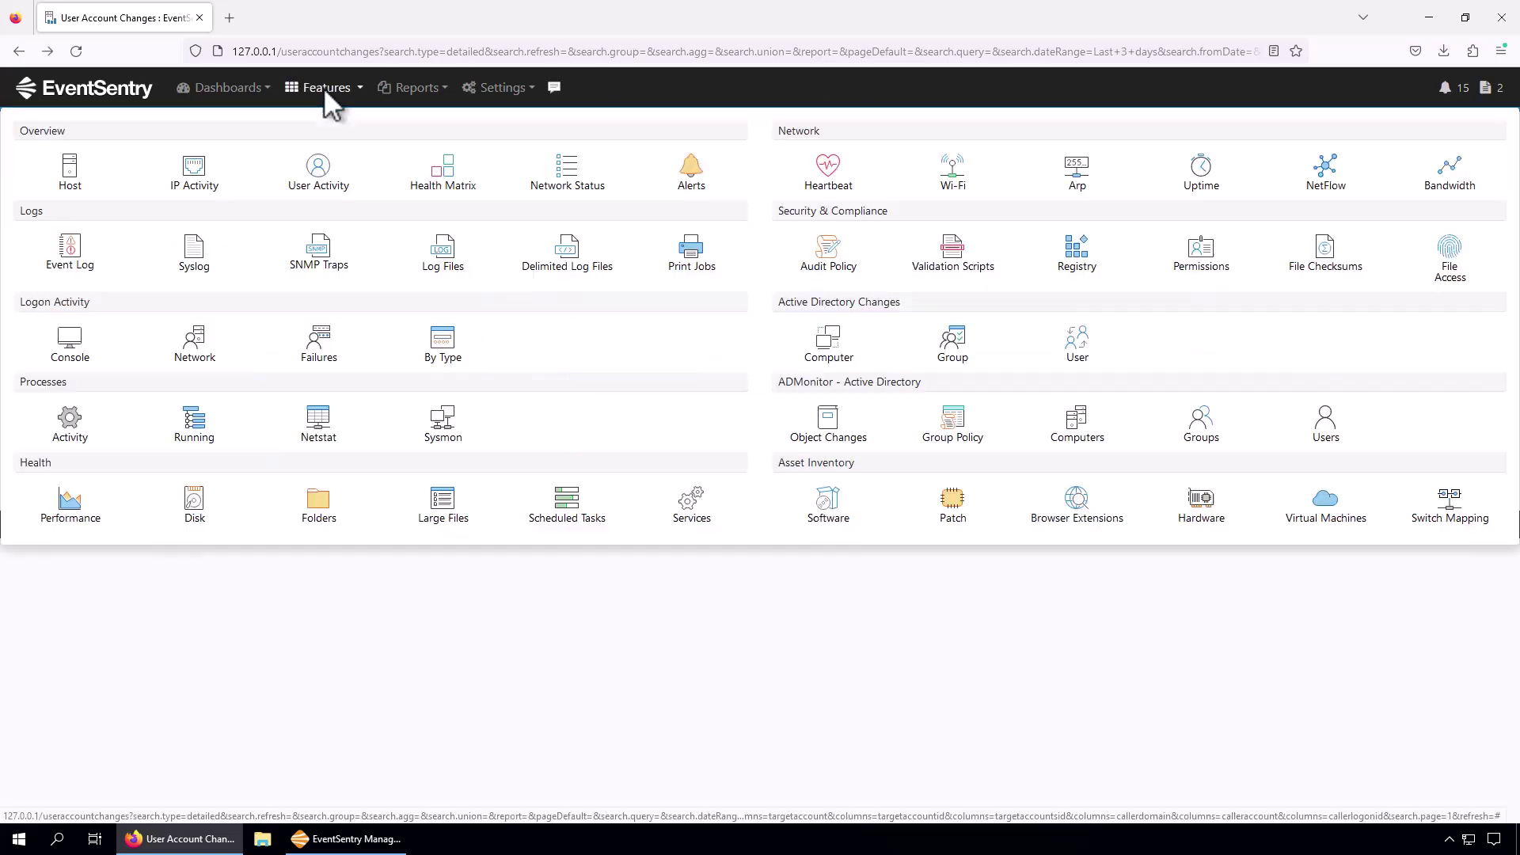
click(961, 354)
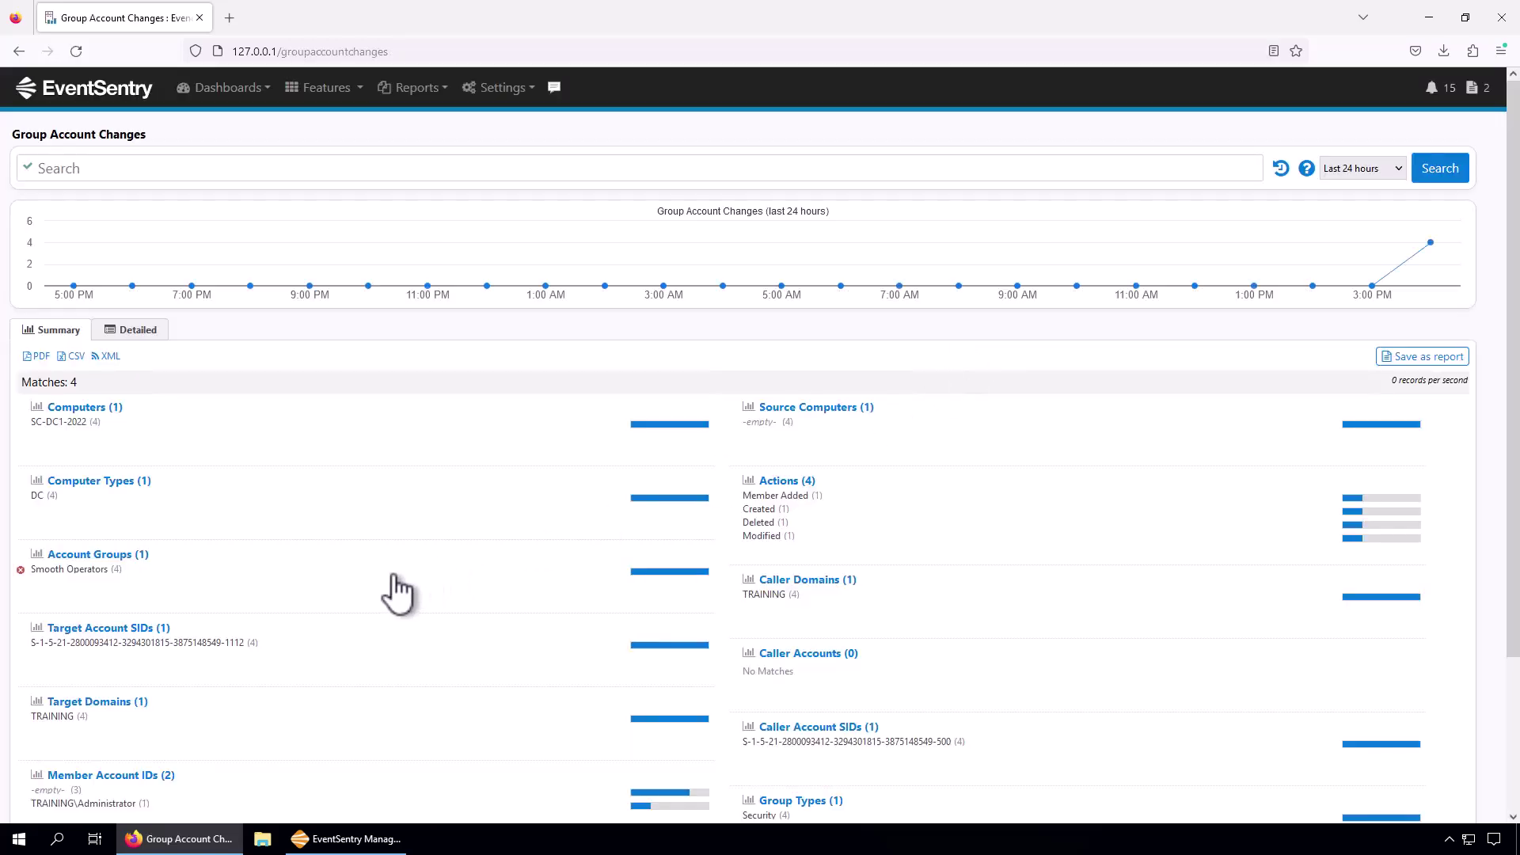
scroll(292, 633, down, 3)
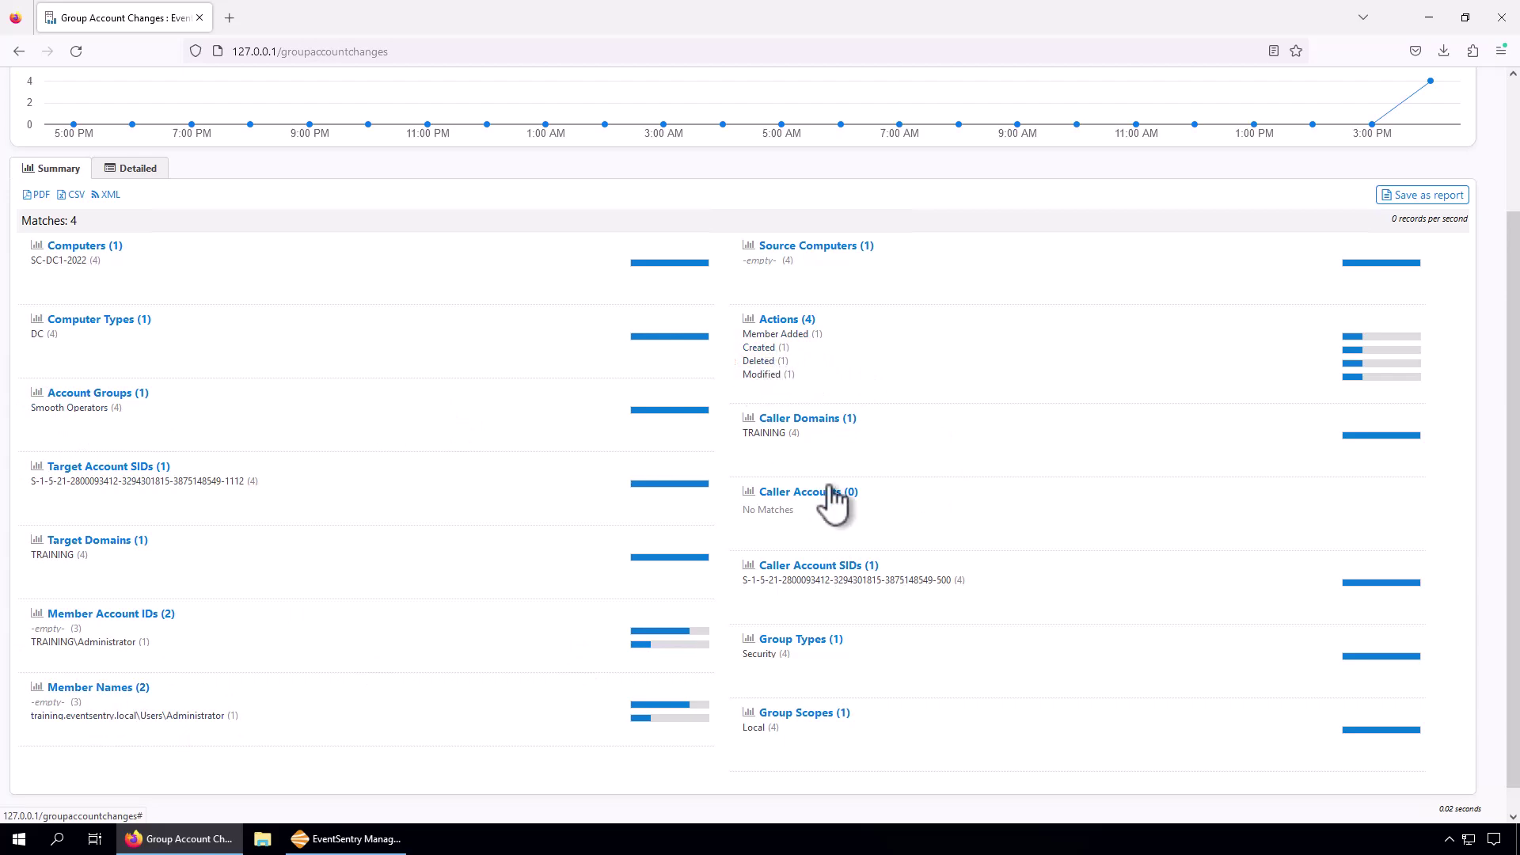
- Show the four group changes as a detailed table sorted by Event #, selecting the Created row
click(136, 168)
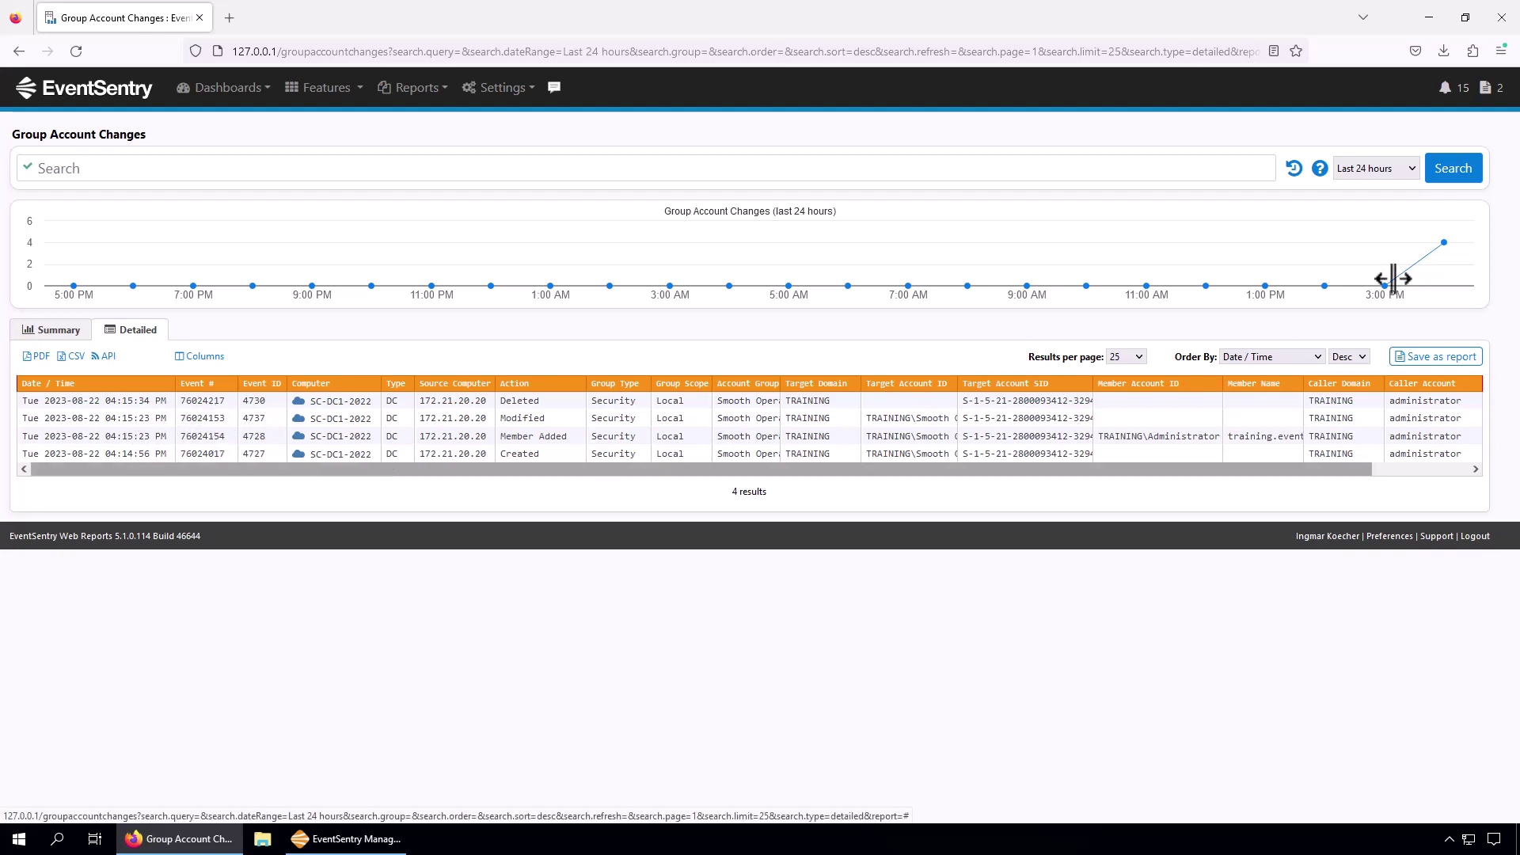
click(1260, 356)
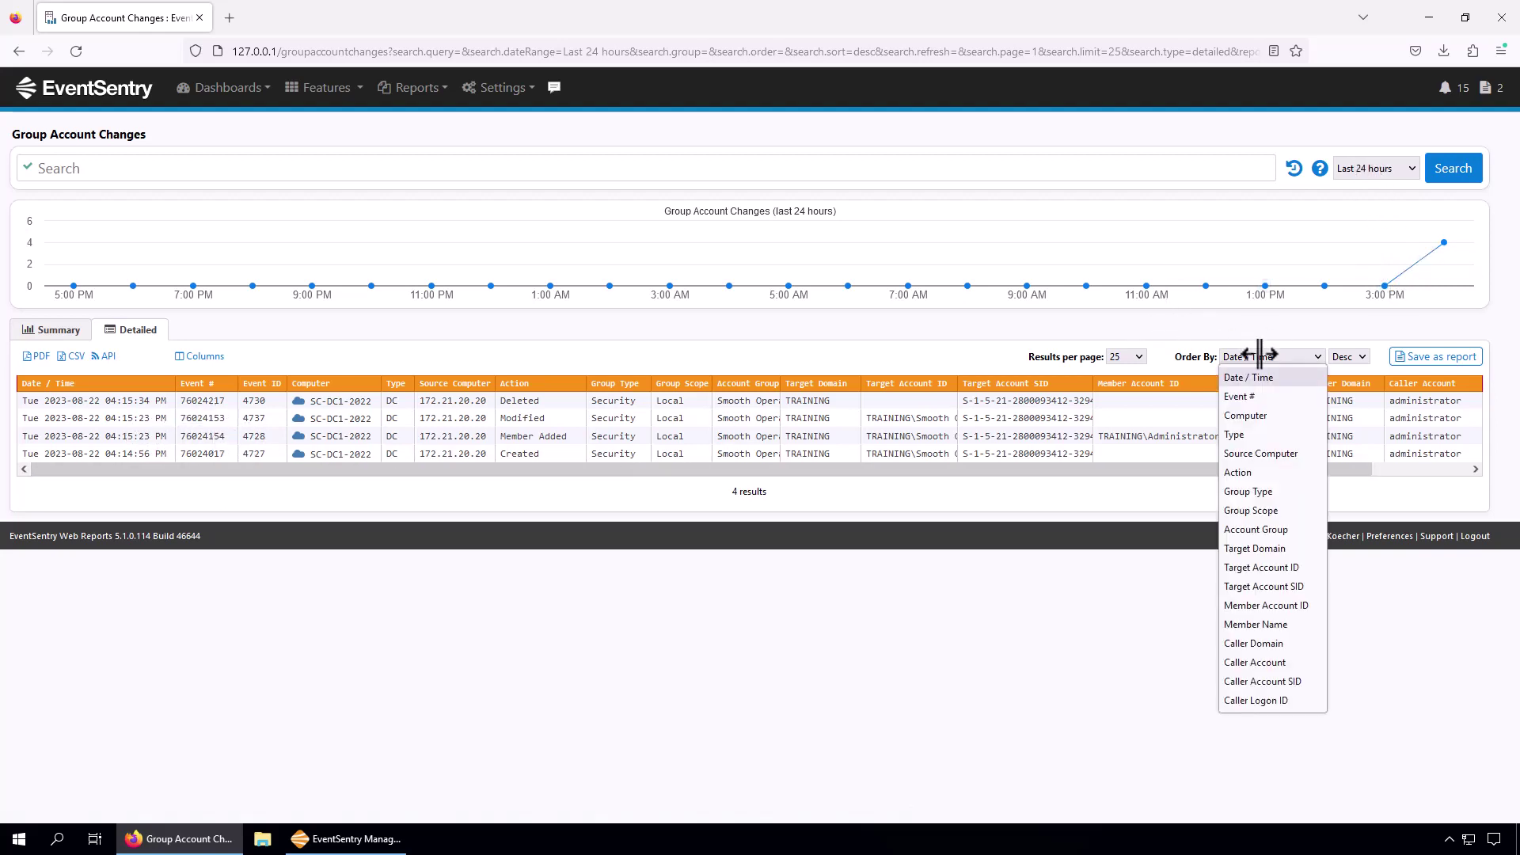
click(1264, 399)
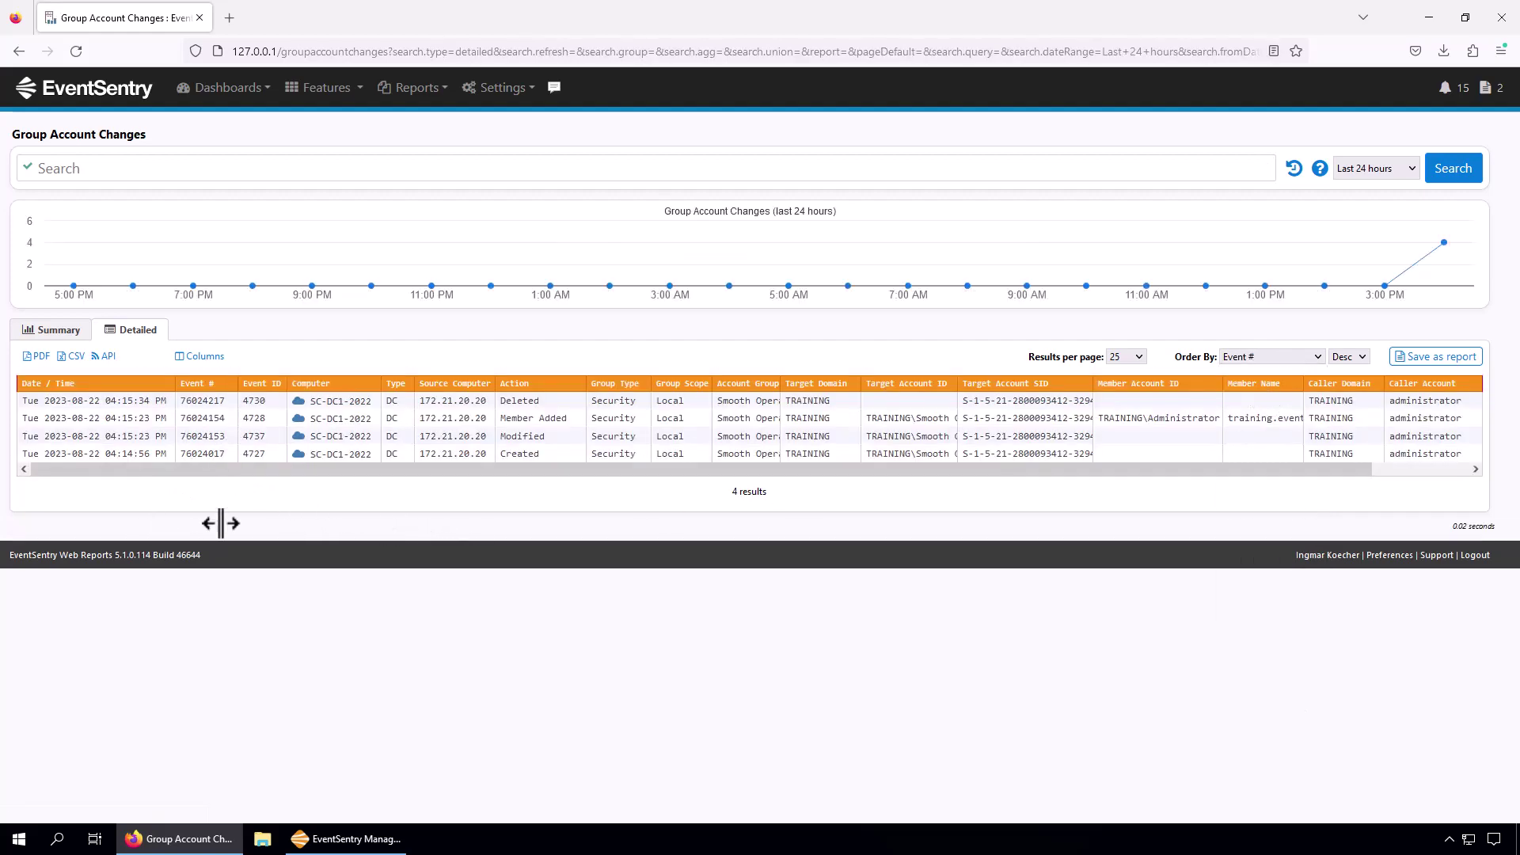
click(535, 455)
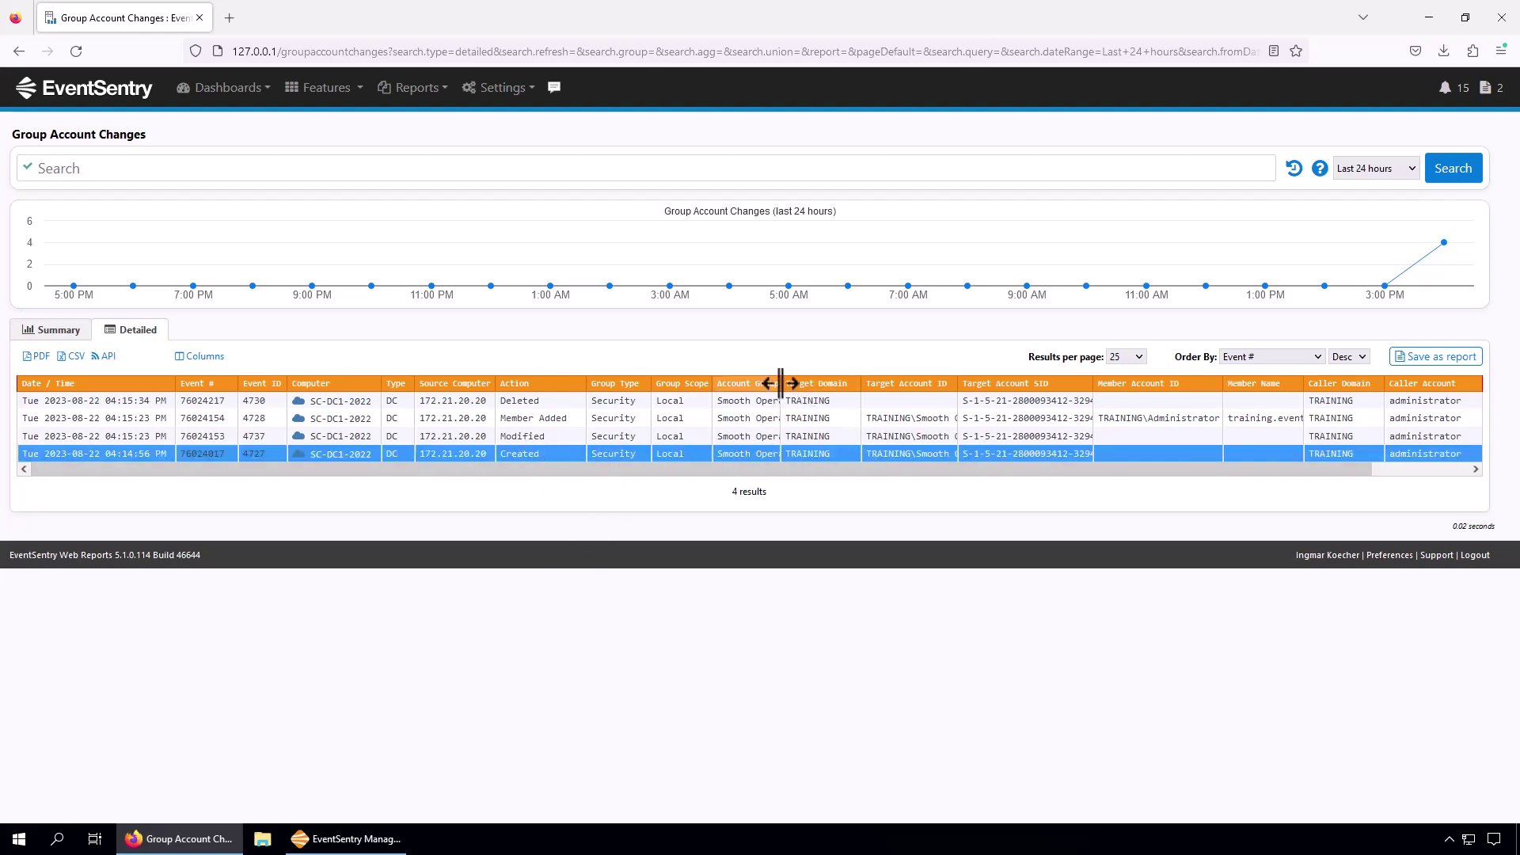
- Widen the Account Group and Target Account ID columns to show full Smooth Operators names
drag(788, 382, 838, 383)
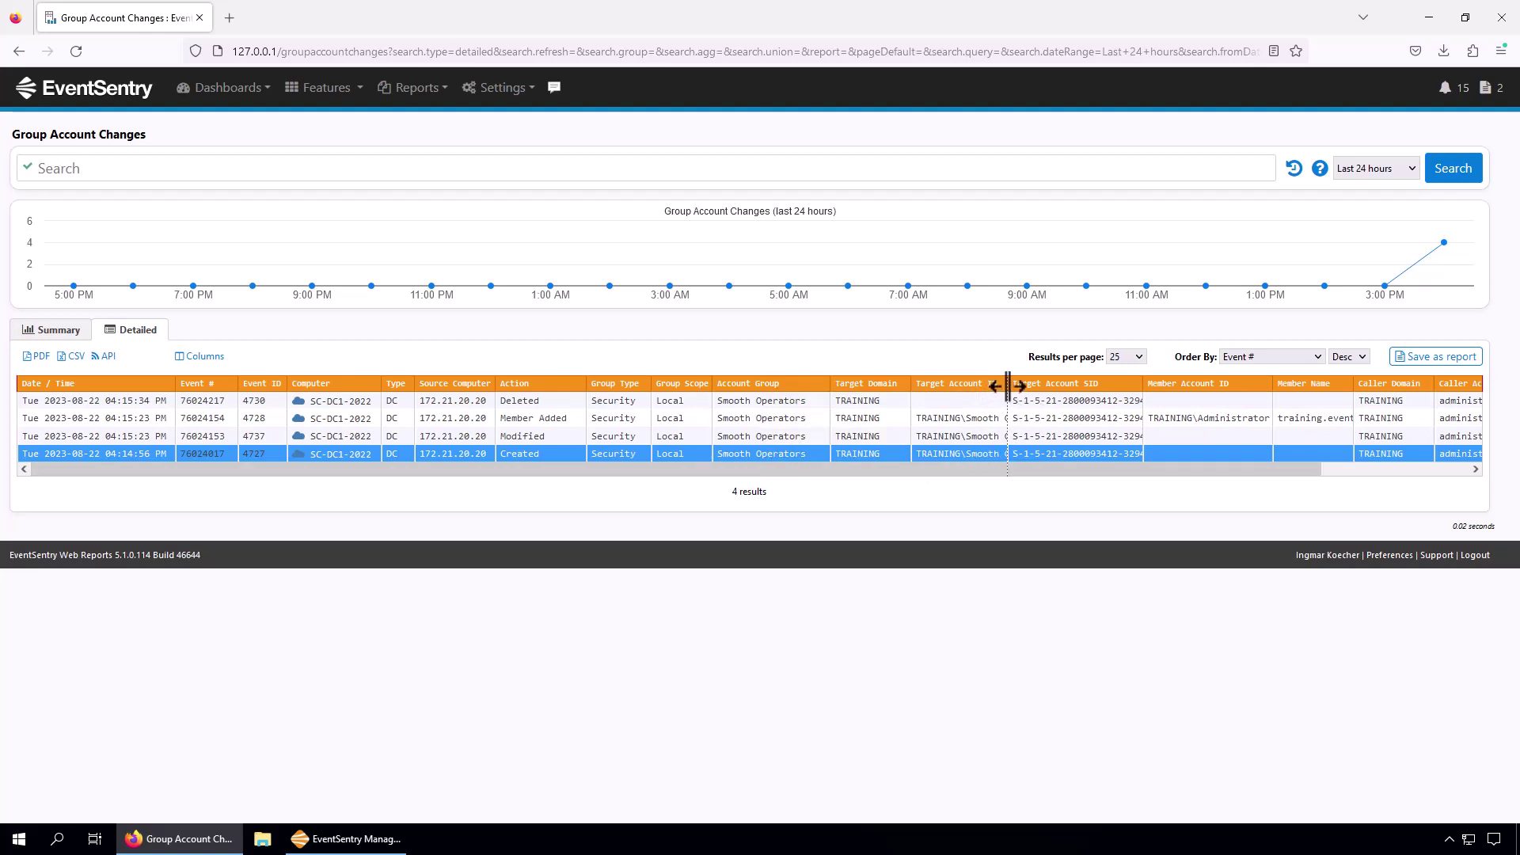
drag(1008, 384, 1065, 383)
drag(1253, 468, 1472, 469)
drag(995, 509, 448, 515)
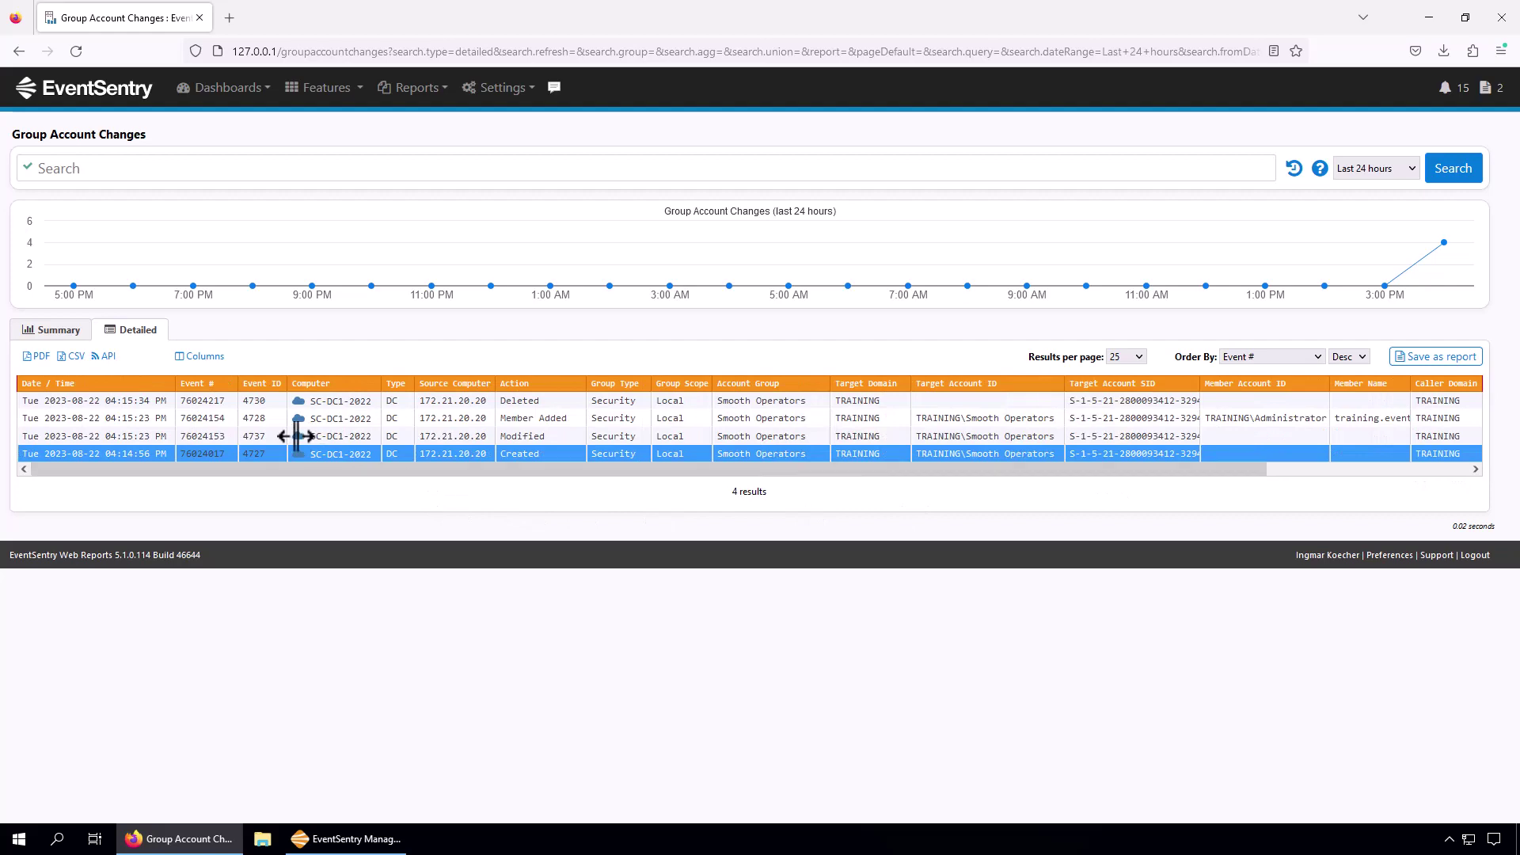
click(198, 454)
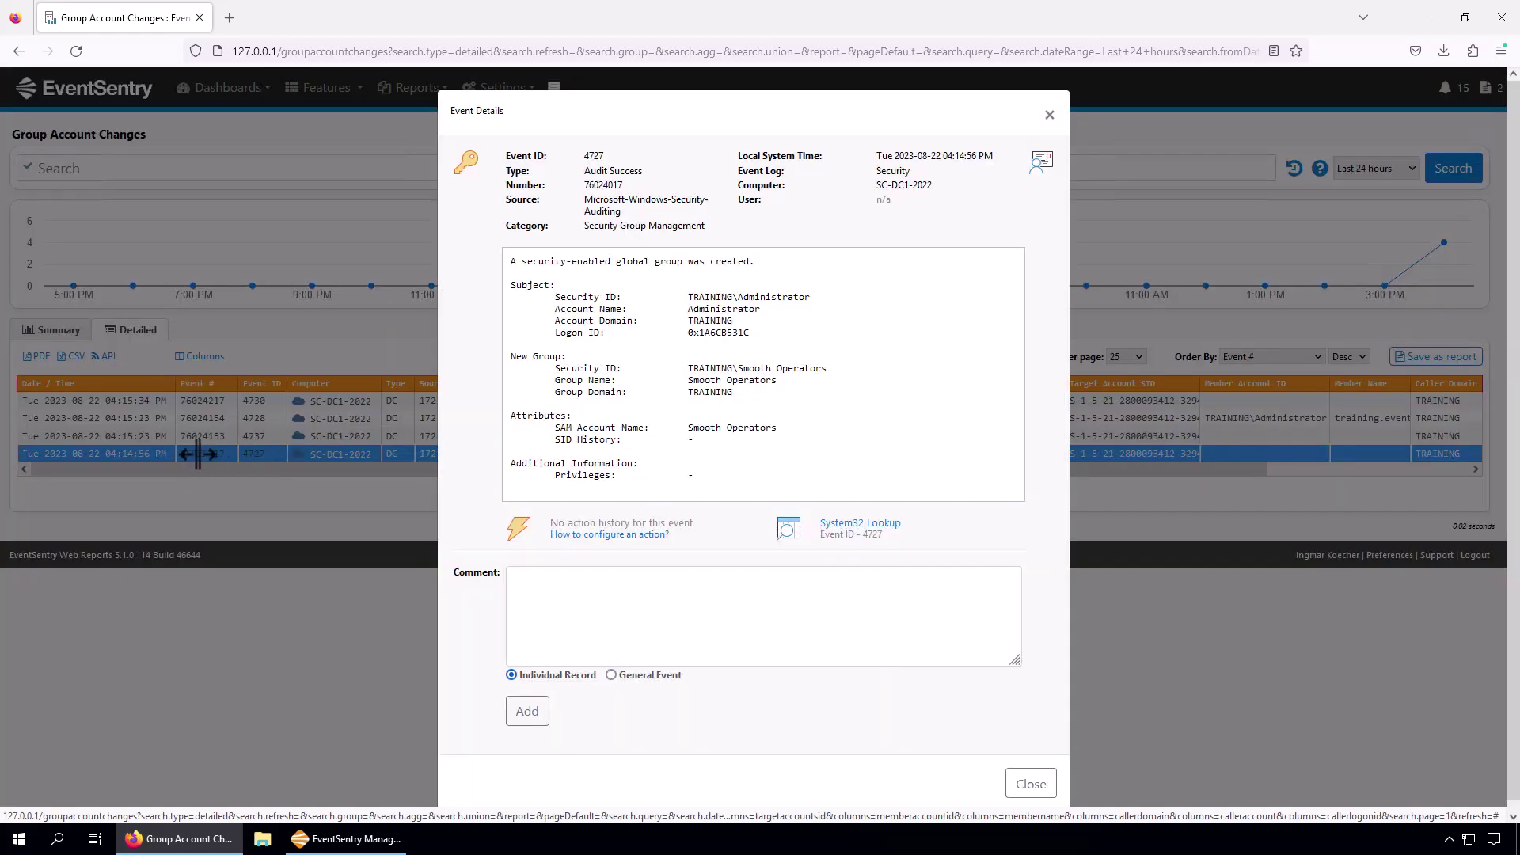
click(1048, 115)
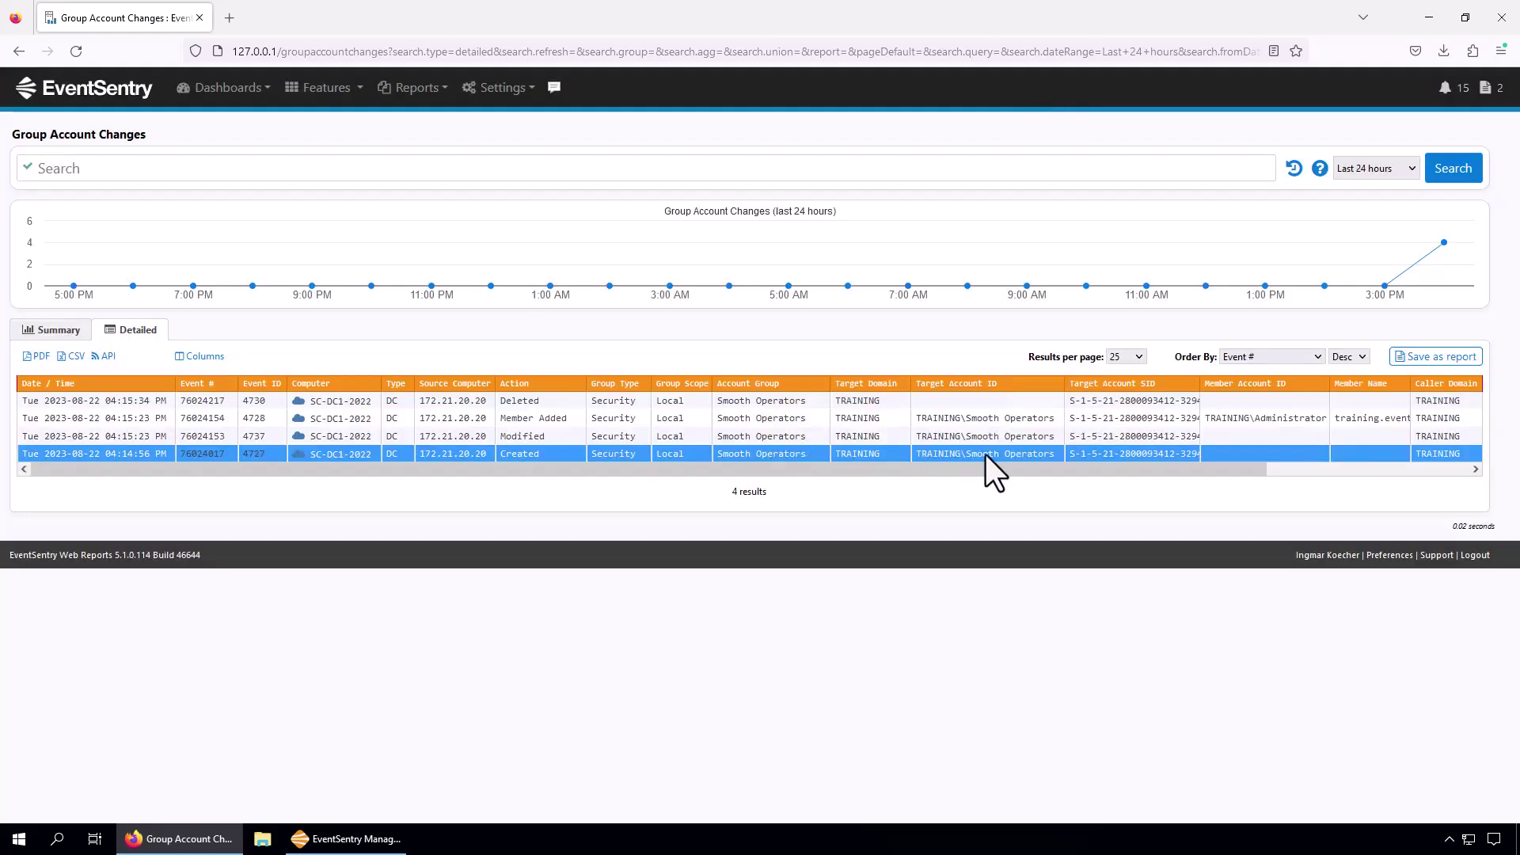
ctrl+click(550, 440)
ctrl+click(509, 453)
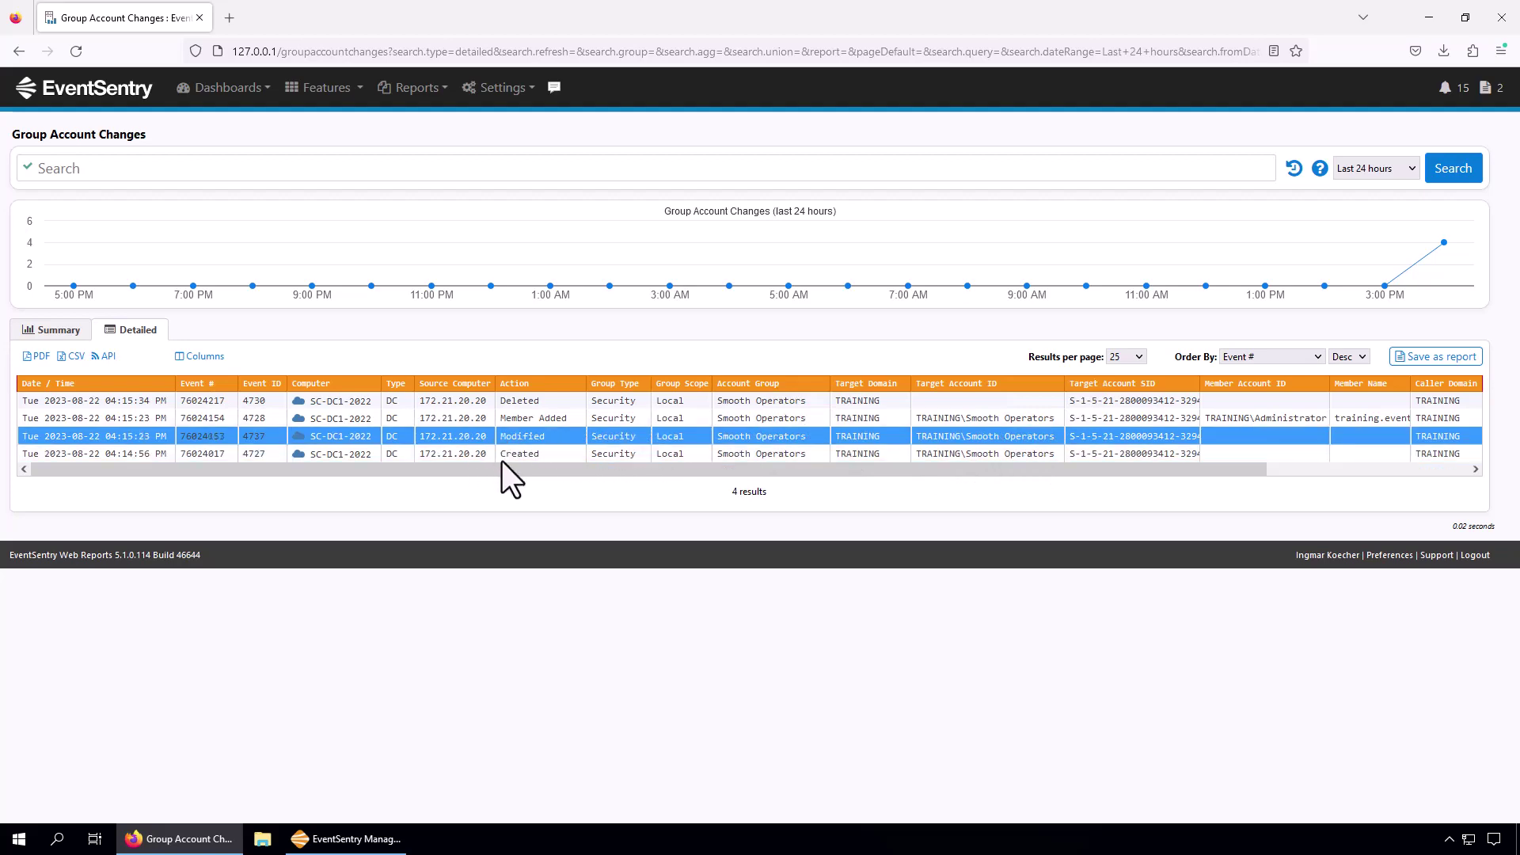
double_click(202, 437)
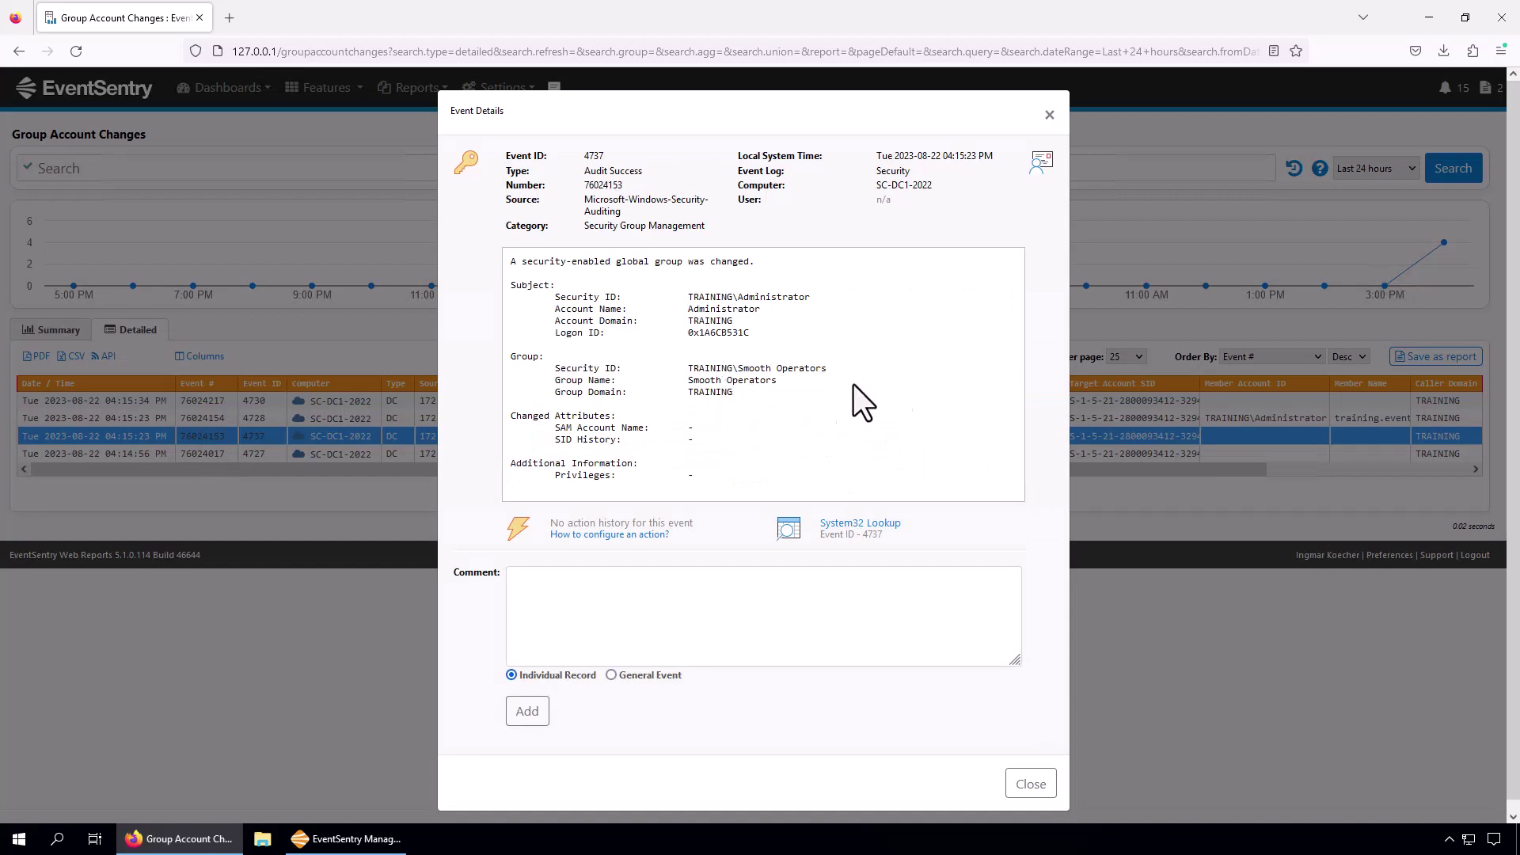
click(1050, 117)
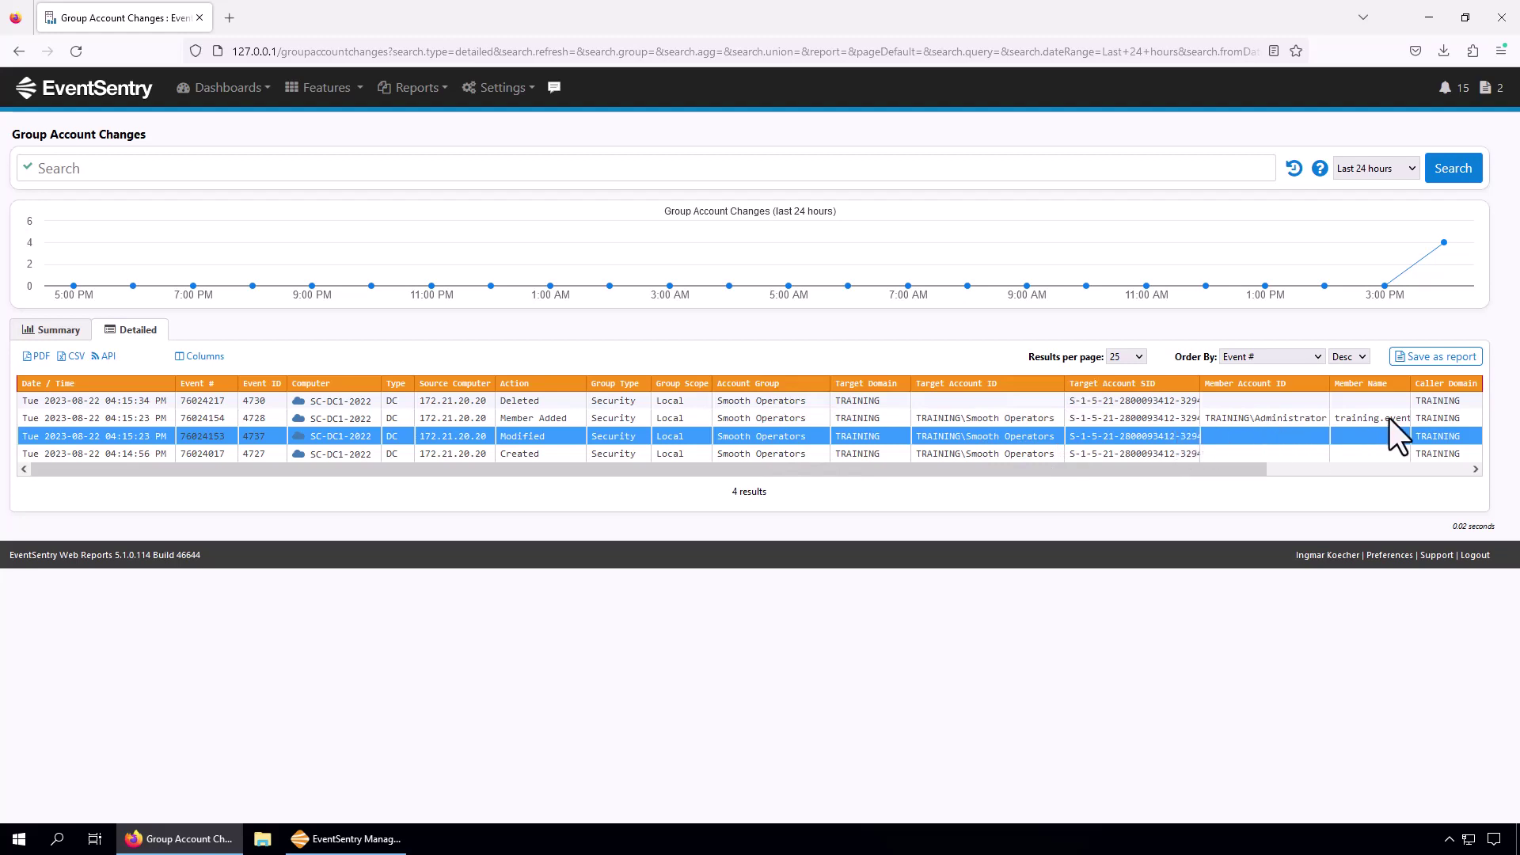
- Widen the Member Name column to reveal full member paths in the group changes table
click(1281, 468)
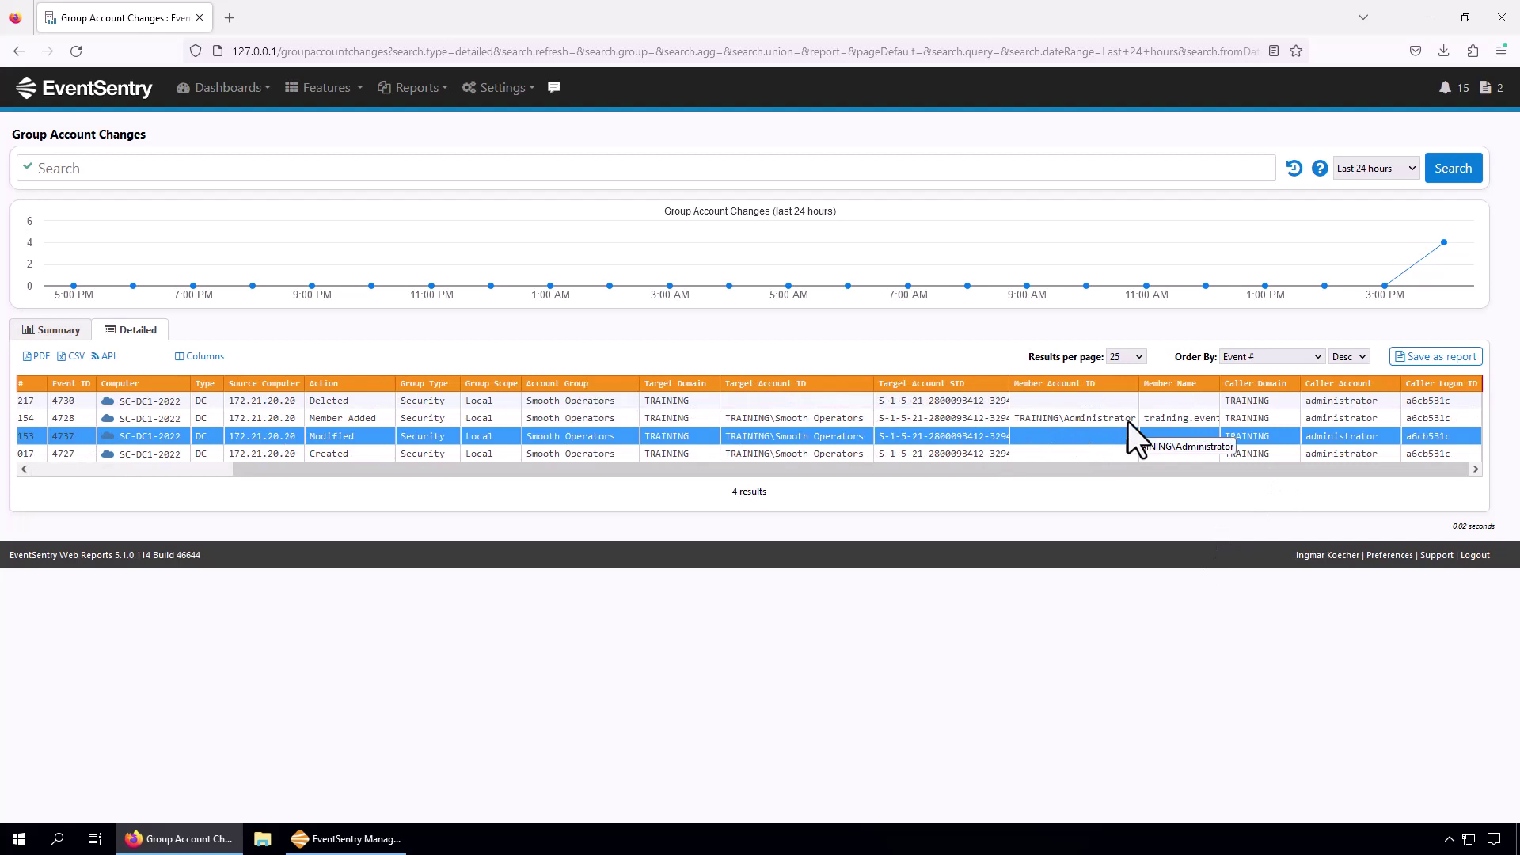
drag(1218, 383, 1243, 424)
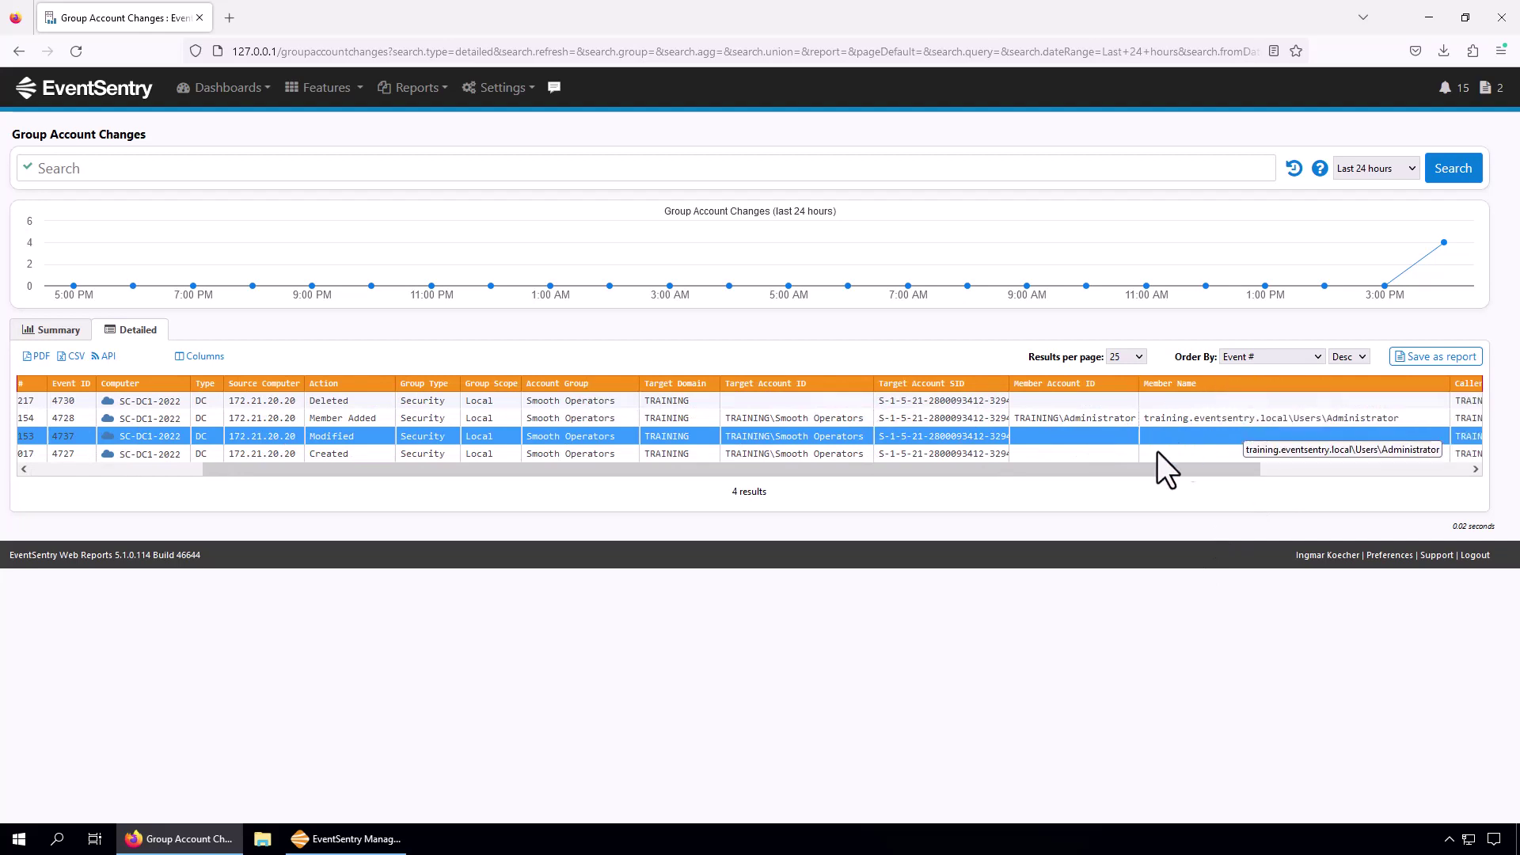
drag(1104, 468, 925, 501)
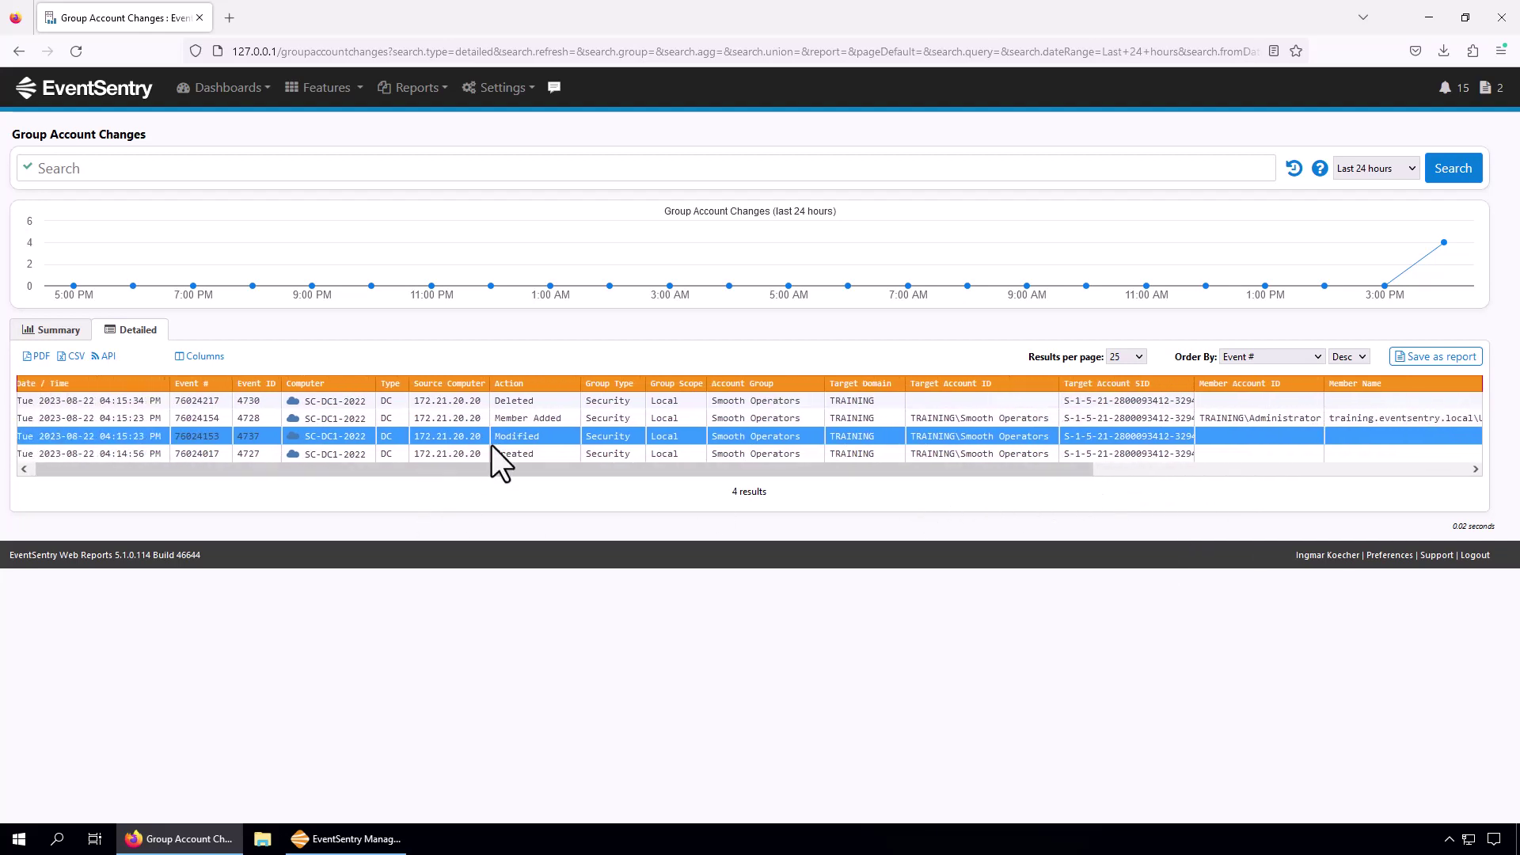
click(530, 419)
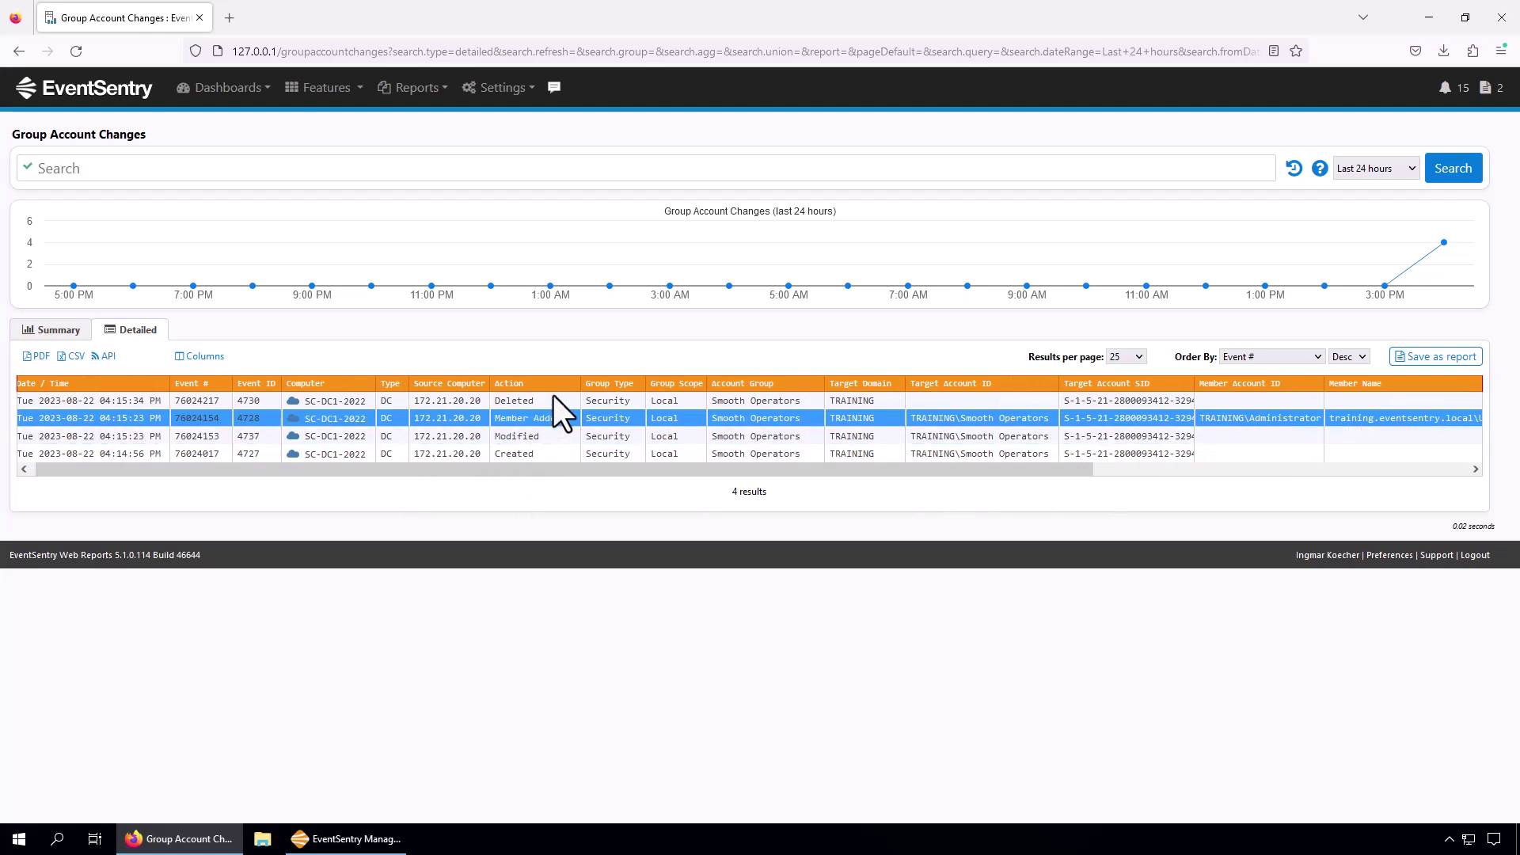
click(519, 416)
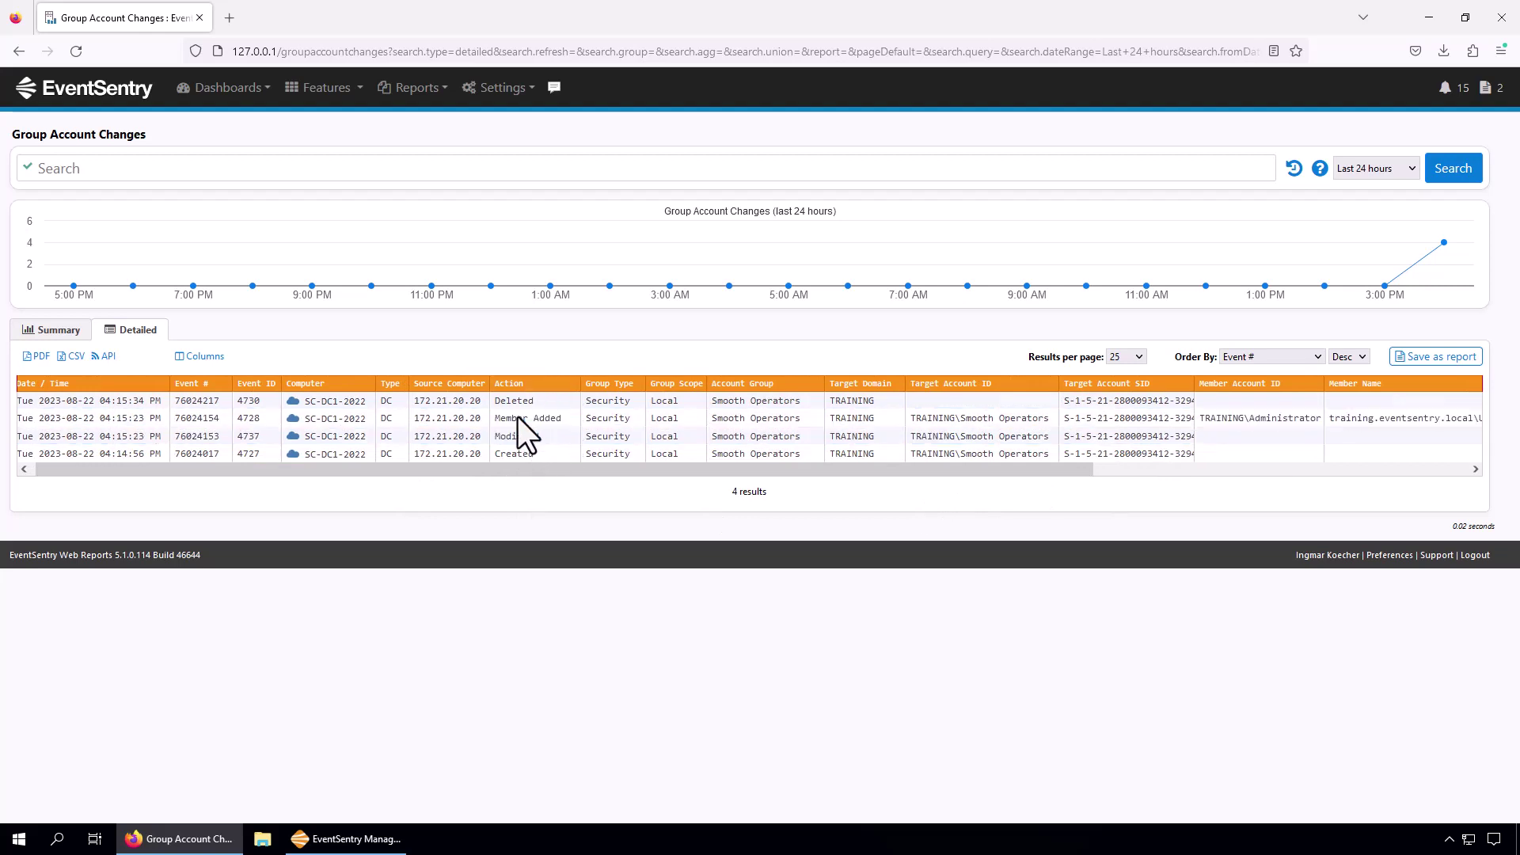
drag(1076, 480, 612, 530)
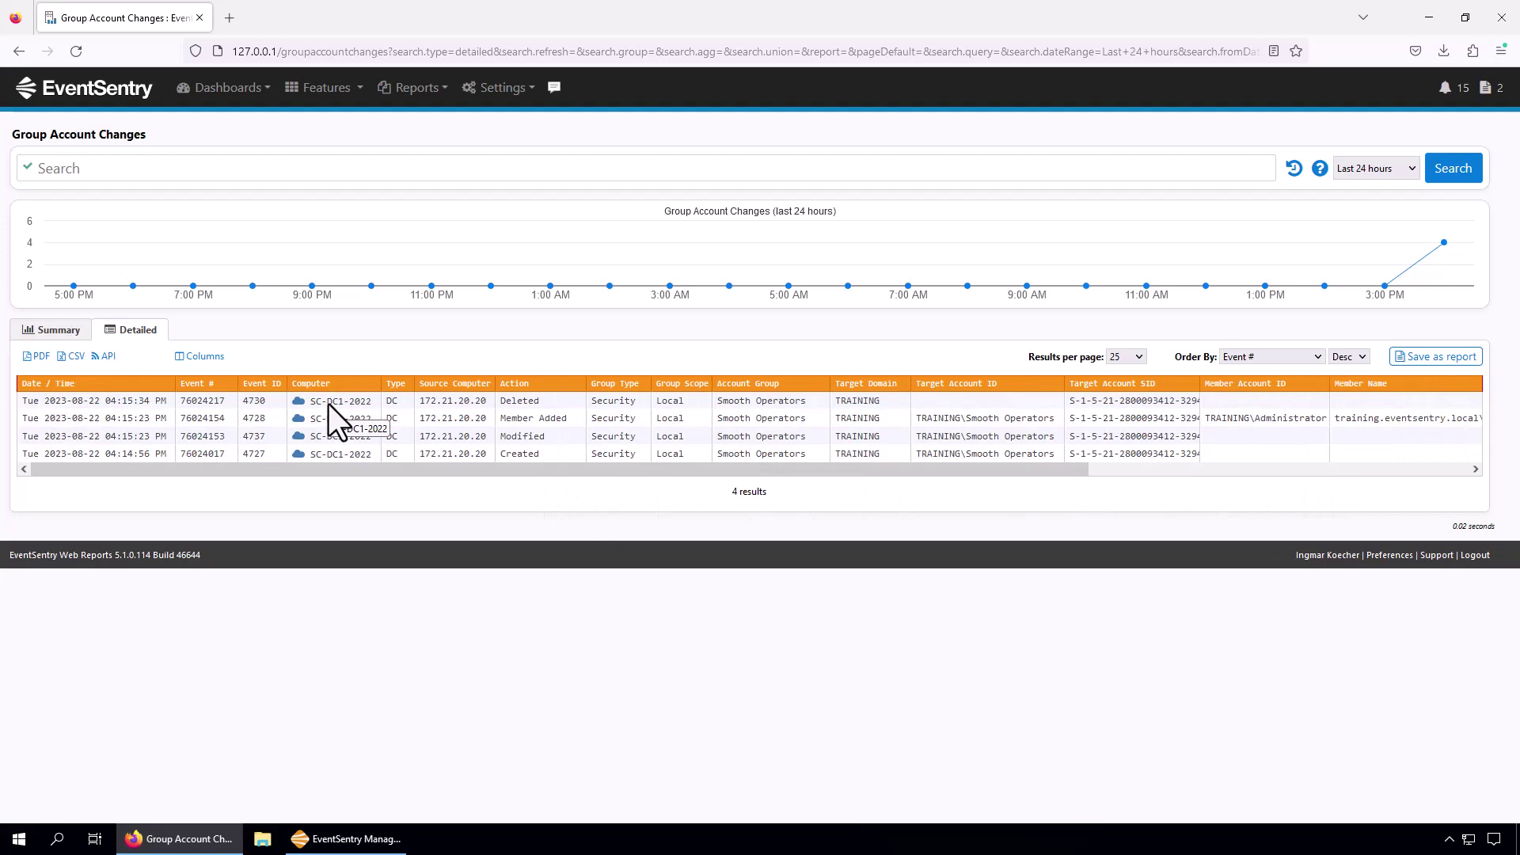
- In the Management Console, collapse host groups and show Complete Tracking's Account Management settings
click(352, 841)
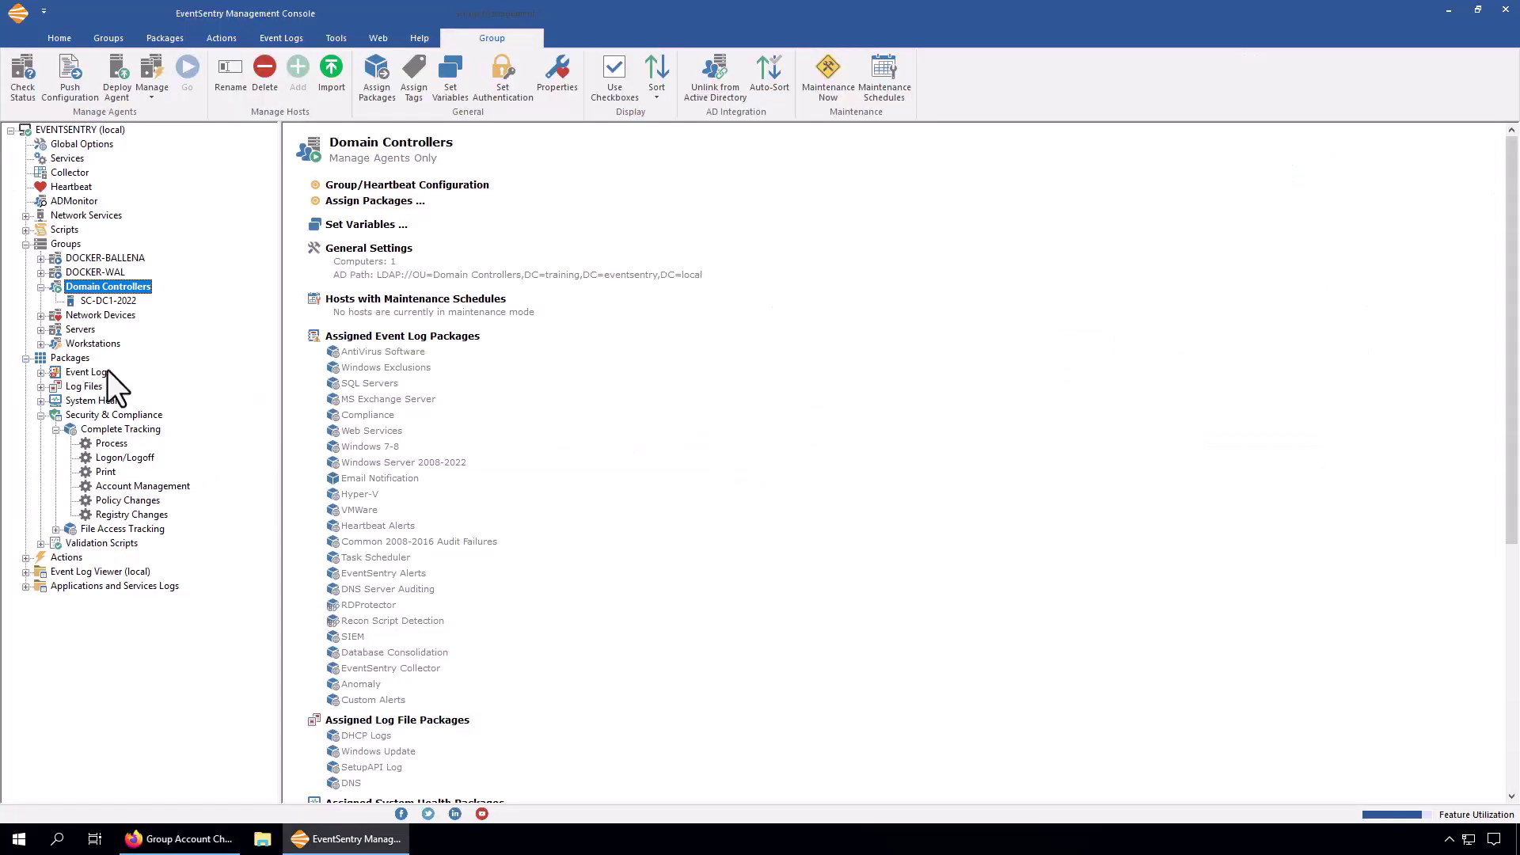
click(26, 244)
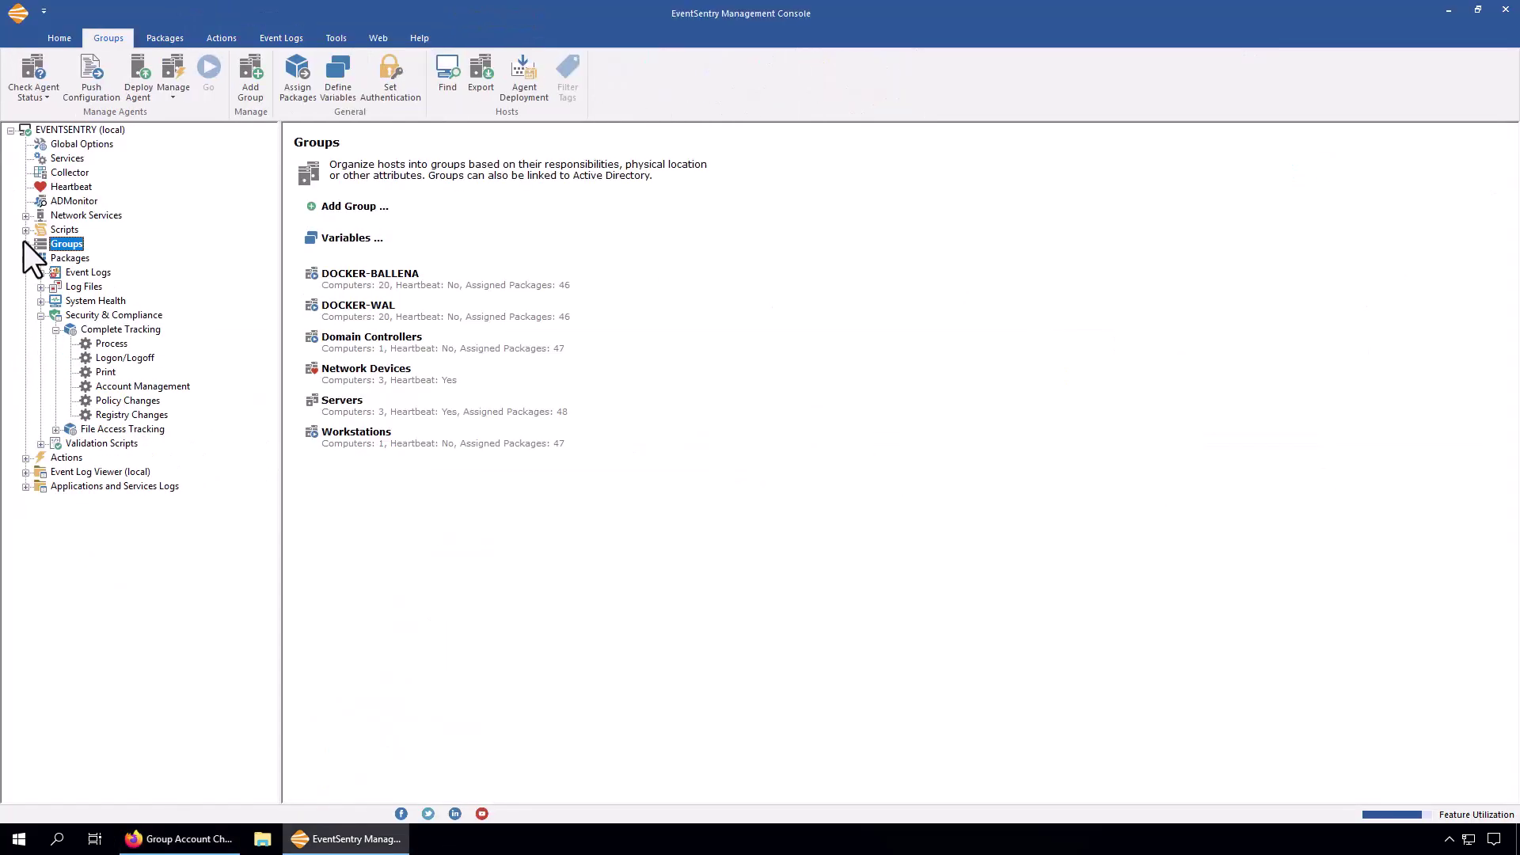
click(132, 388)
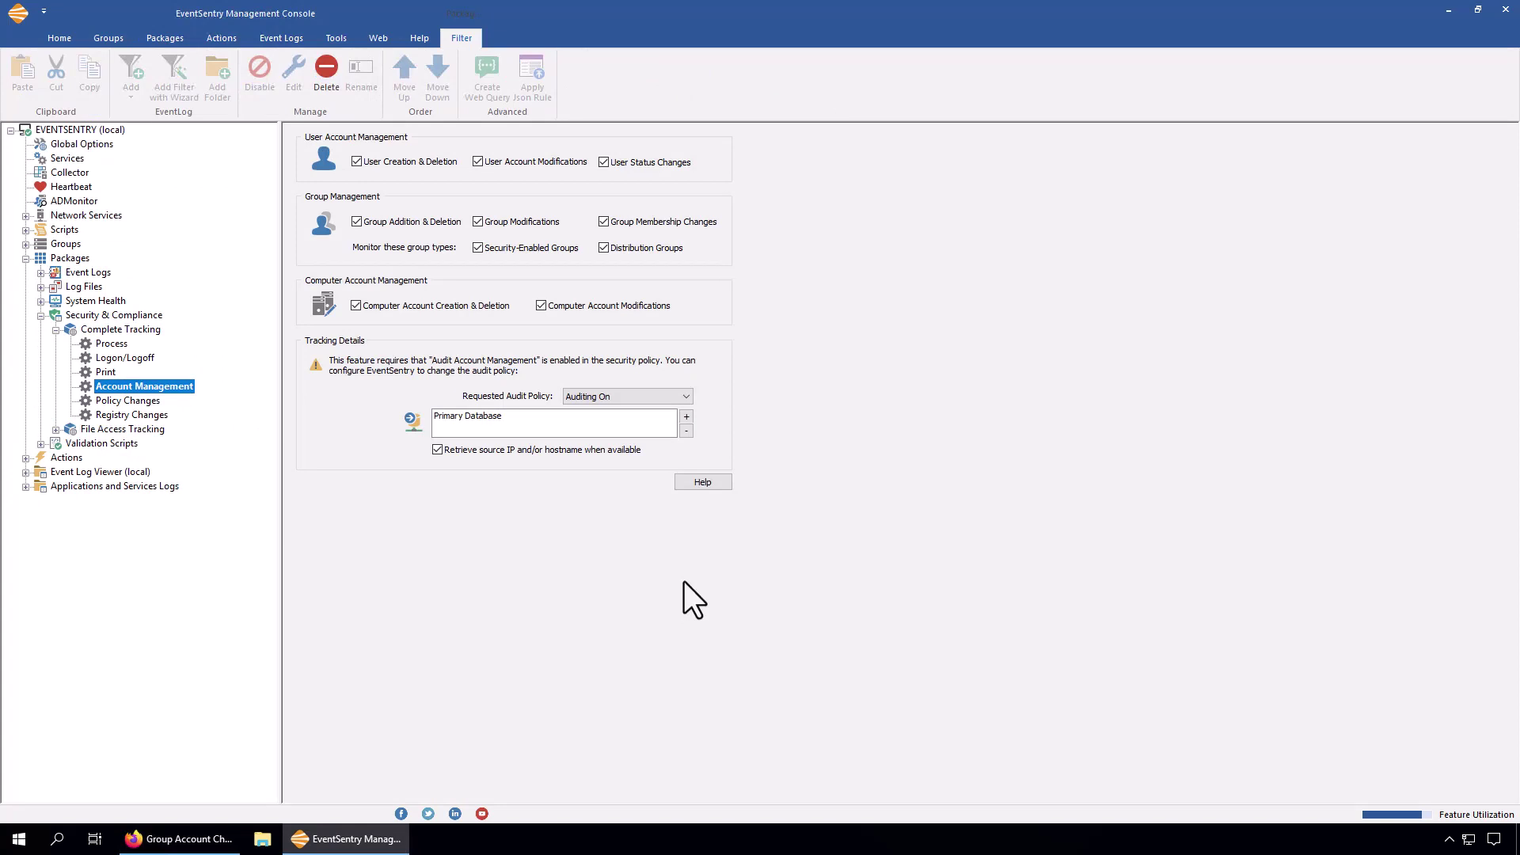